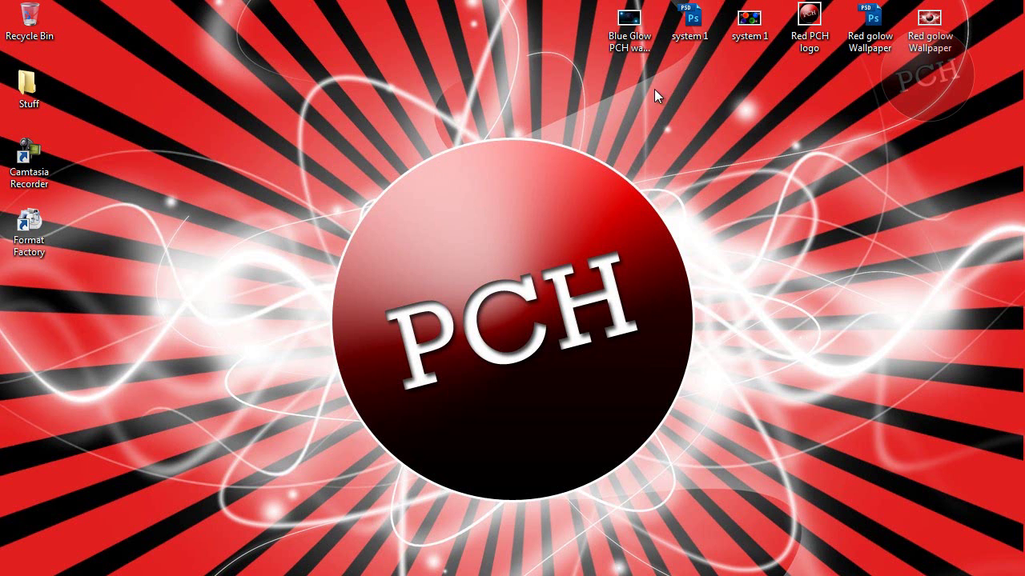
Open the finished 'system 1' planet scene in Windows Photo Gallery for reference.
{"action": "double_click", "coordinate": [745, 24]}
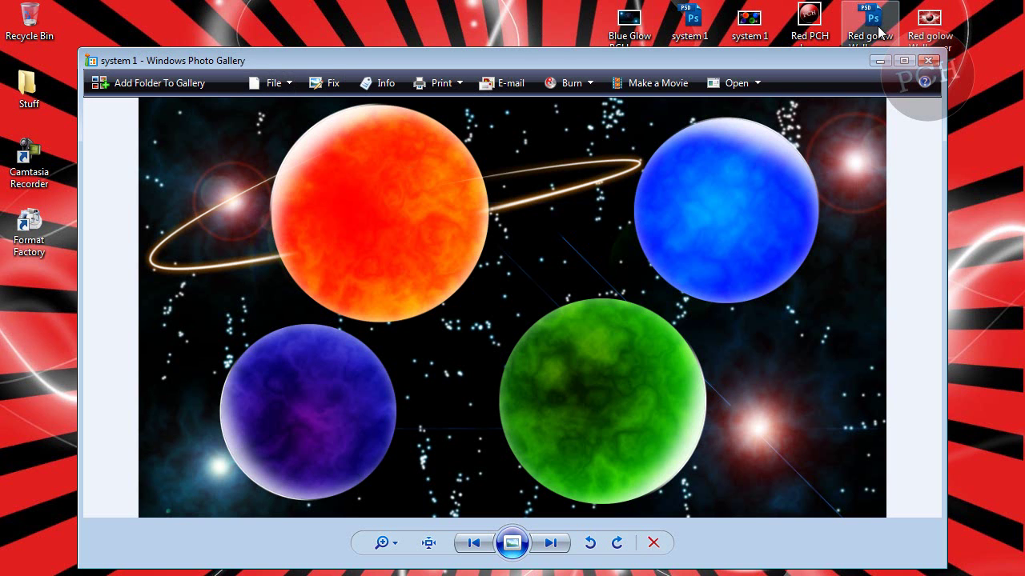
Close the Photo Gallery viewer showing the planet scene.
{"action": "left_click", "coordinate": [929, 61]}
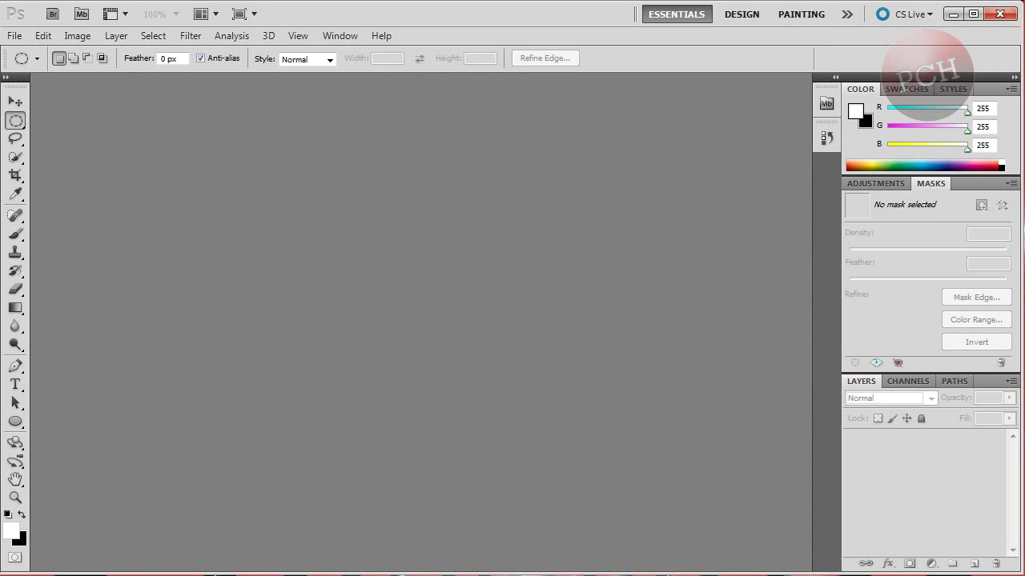
Create a new 500×500 px document at 72 ppi.
{"action": "left_click", "coordinate": [14, 35]}
{"action": "left_click", "coordinate": [23, 53]}
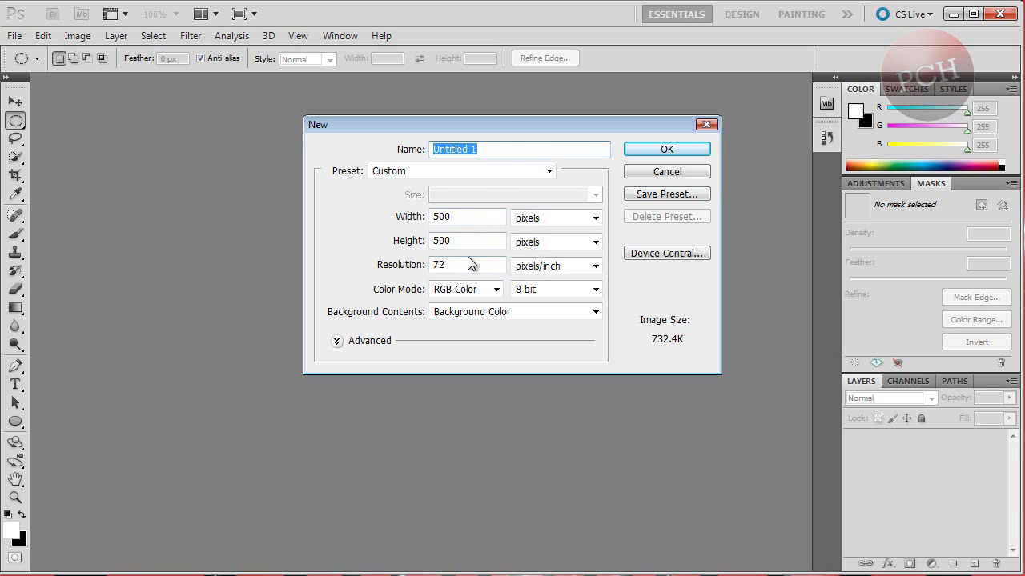
{"action": "left_click", "coordinate": [630, 152]}
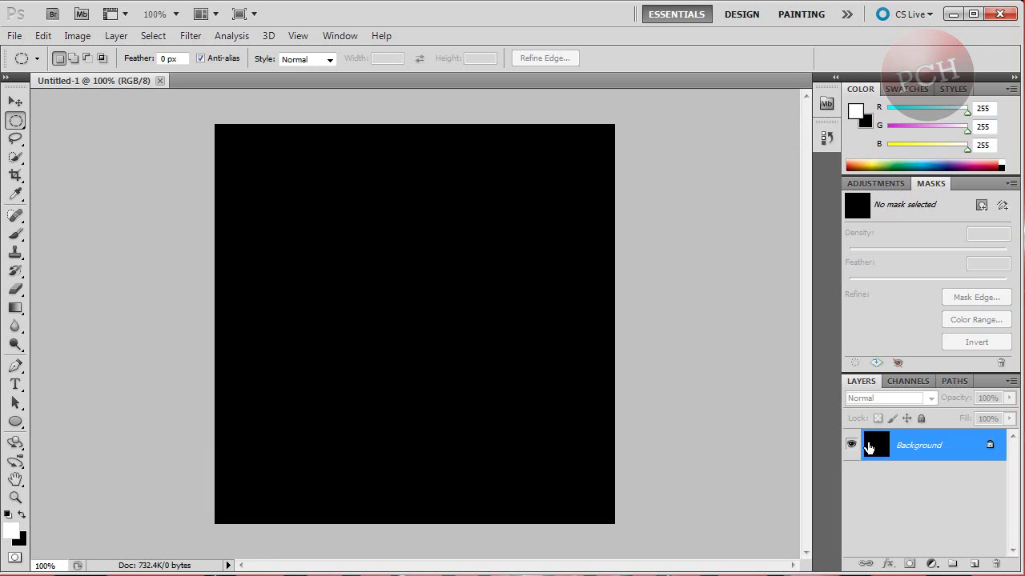
Convert the Background into Layer 0 and add an empty Layer 1.
{"action": "double_click", "coordinate": [987, 451]}
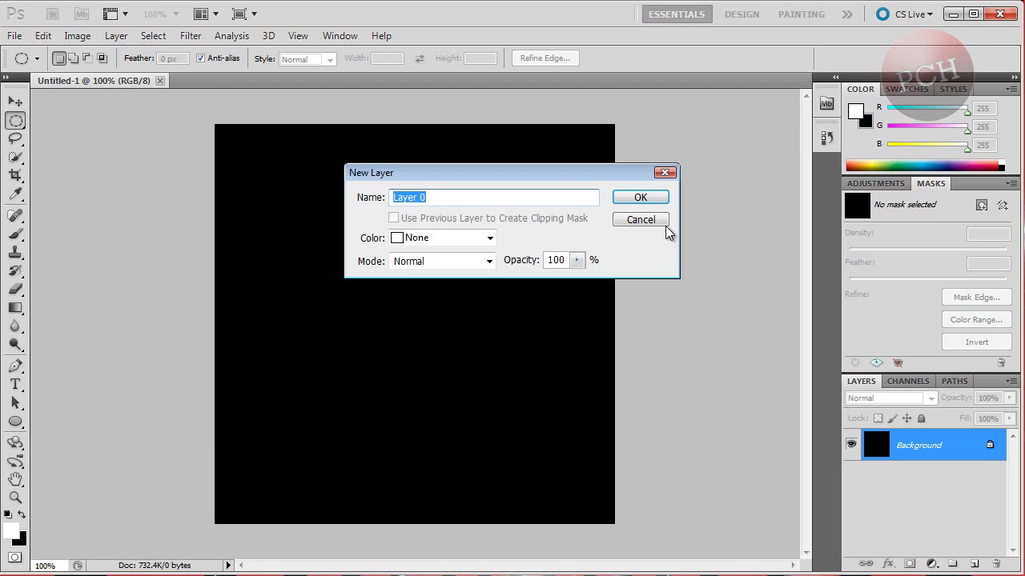
{"action": "left_click", "coordinate": [648, 199]}
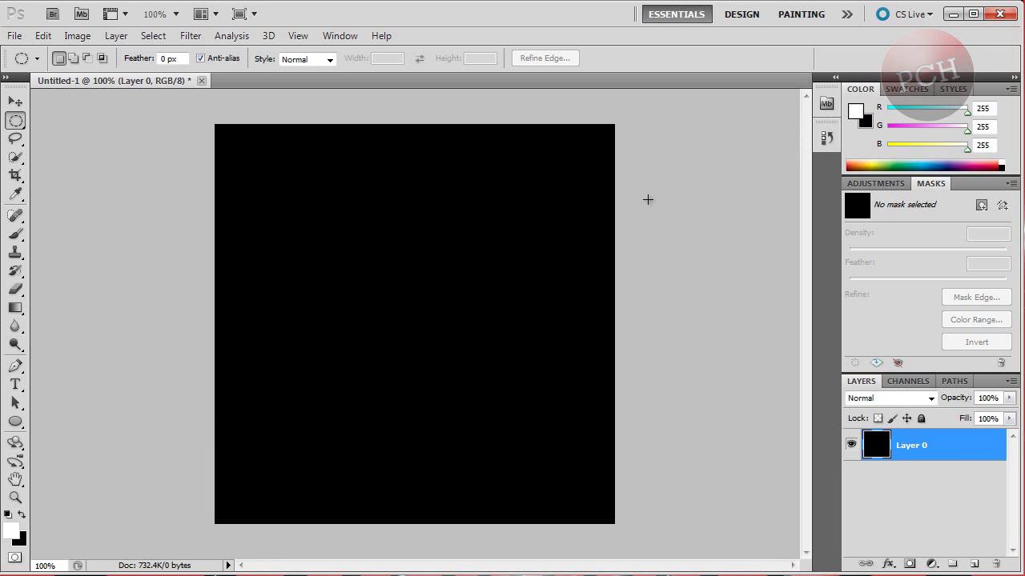
{"action": "left_click", "coordinate": [974, 559]}
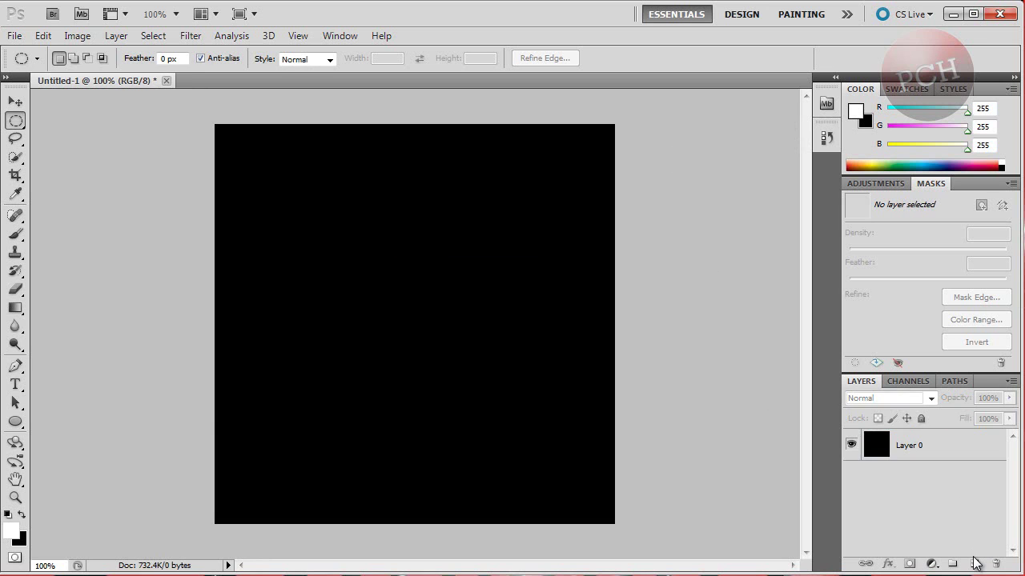
{"action": "left_click", "coordinate": [975, 563]}
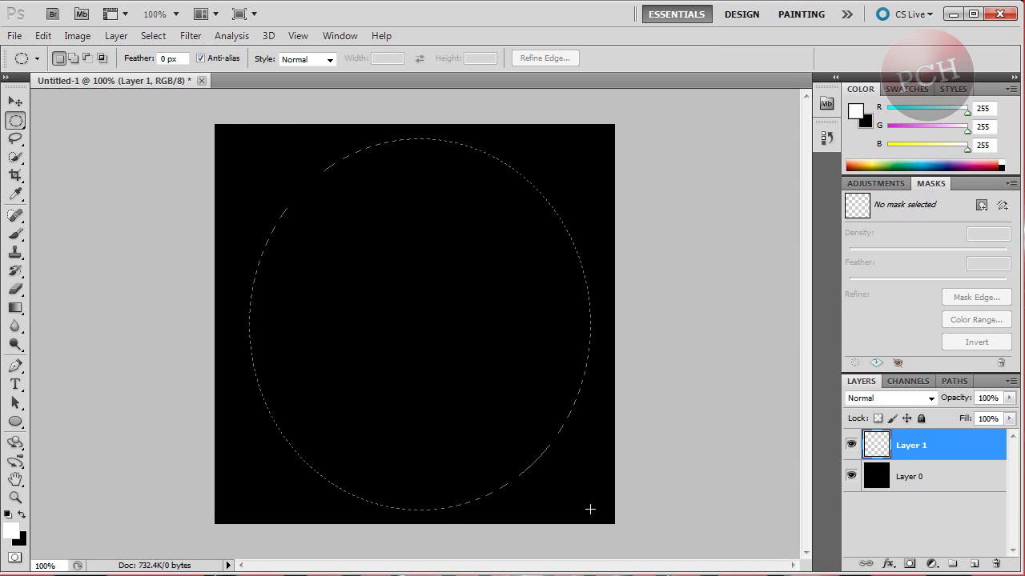
Stroke a large circular selection 5 px white Outside on Layer 1, then add Layer 2.
{"action": "left_click_drag", "start_coordinate": [583, 509], "coordinate": [583, 509]}
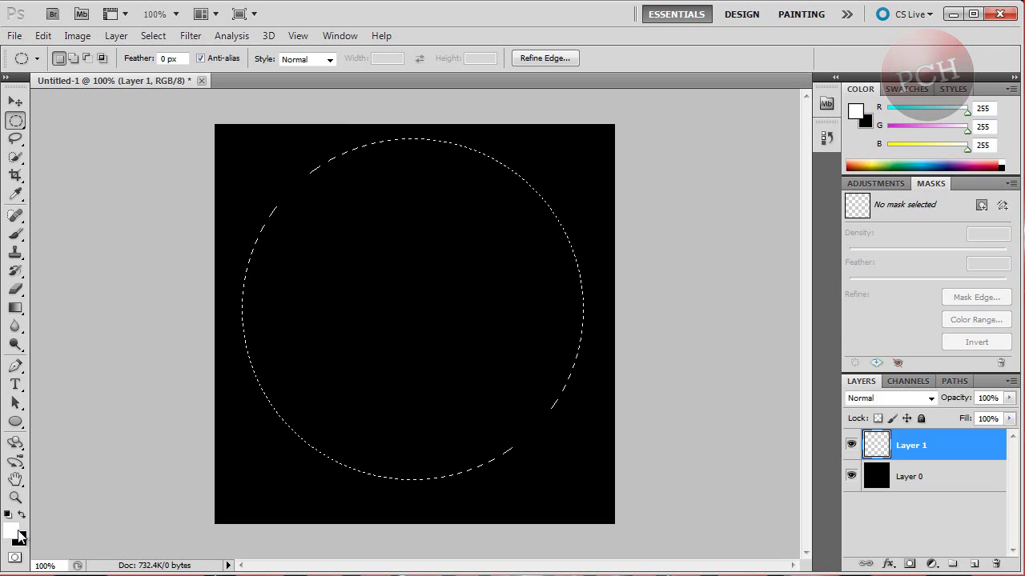
{"action": "right_click", "coordinate": [404, 265]}
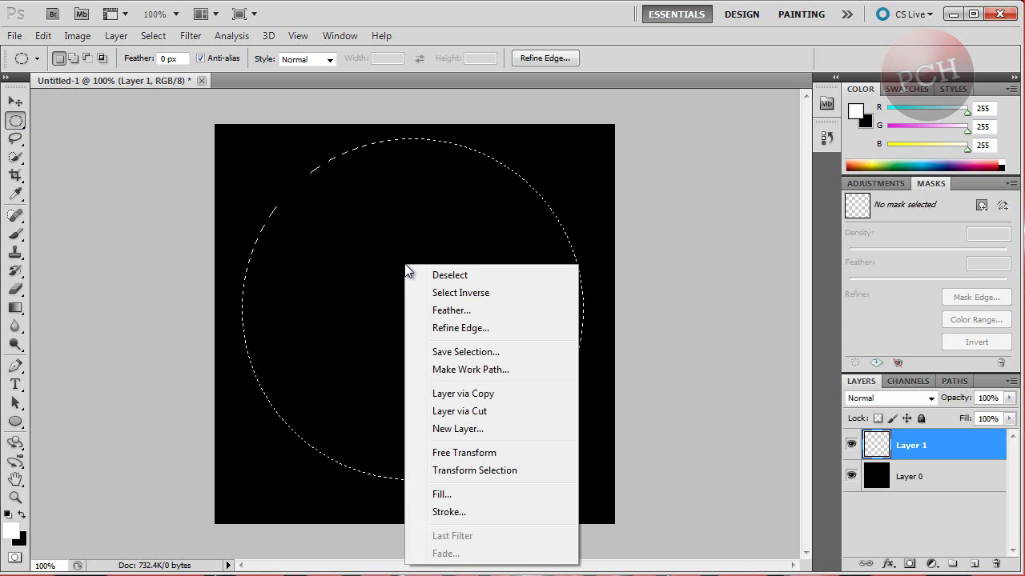
{"action": "left_click", "coordinate": [471, 512]}
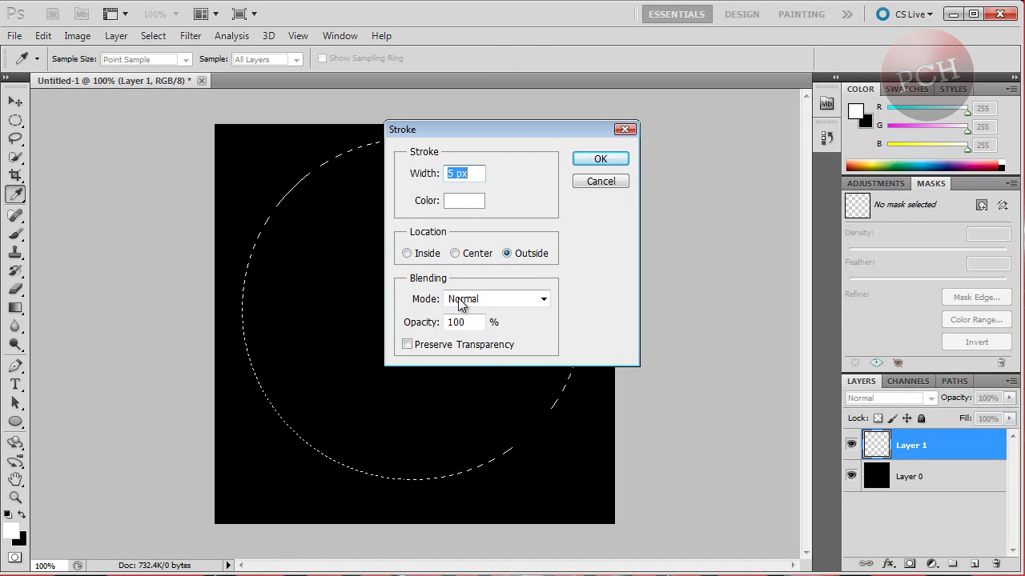
{"action": "left_click", "coordinate": [590, 159]}
{"action": "key", "text": "m"}
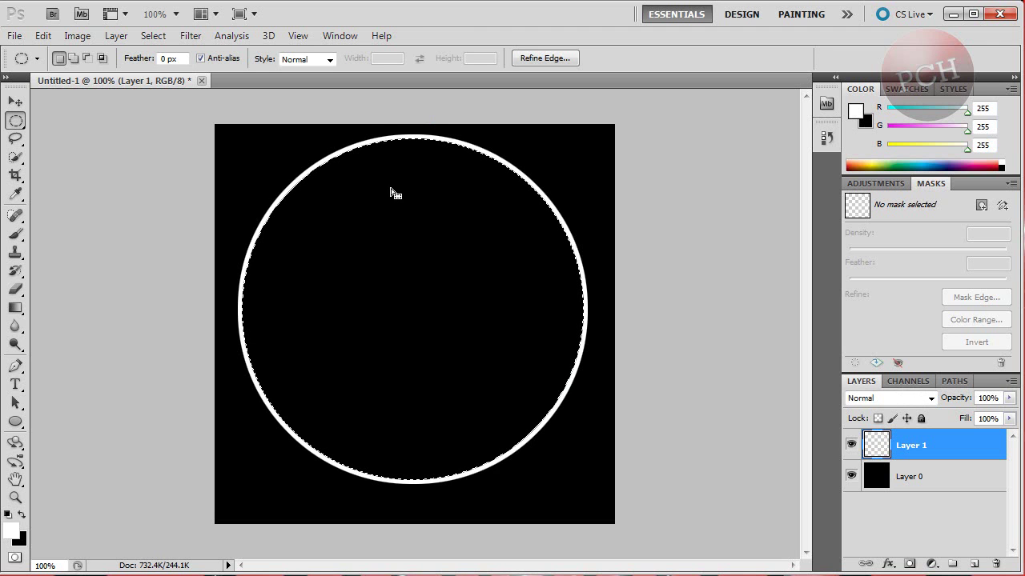
{"action": "left_click", "coordinate": [974, 563]}
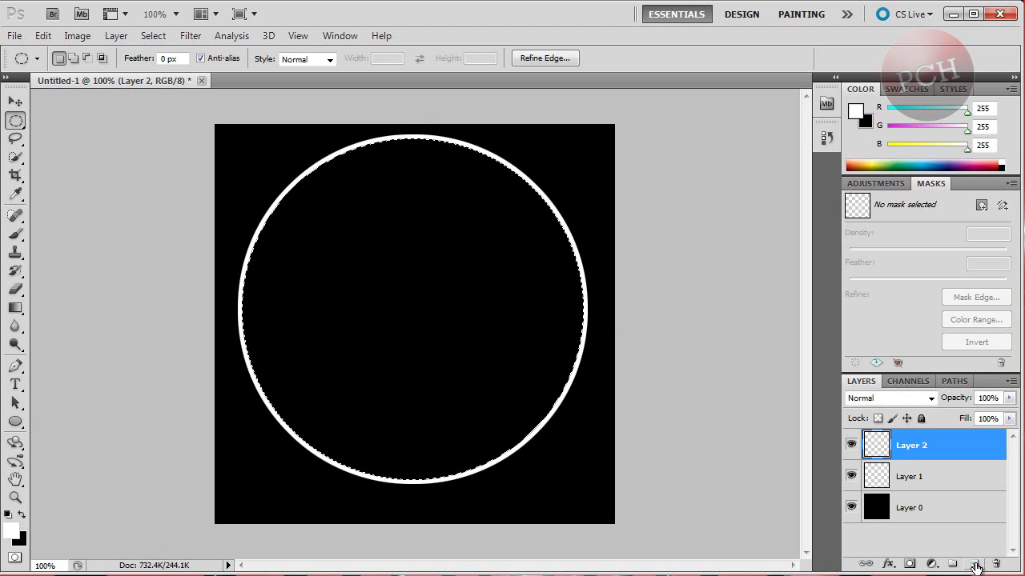
Set up a yellow-to-orange gradient in the Gradient Editor.
{"action": "left_click", "coordinate": [15, 308]}
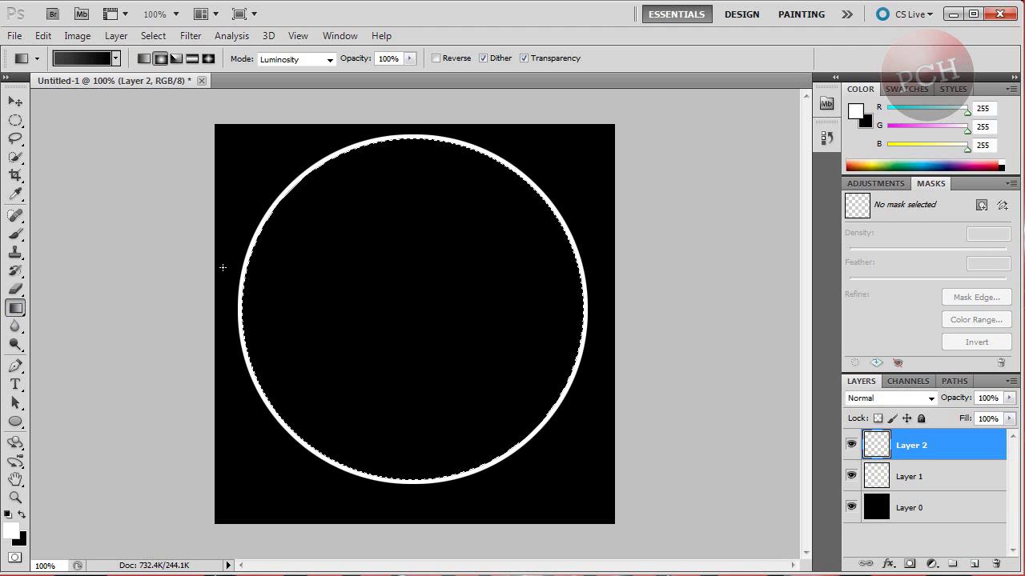
{"action": "left_click", "coordinate": [86, 59]}
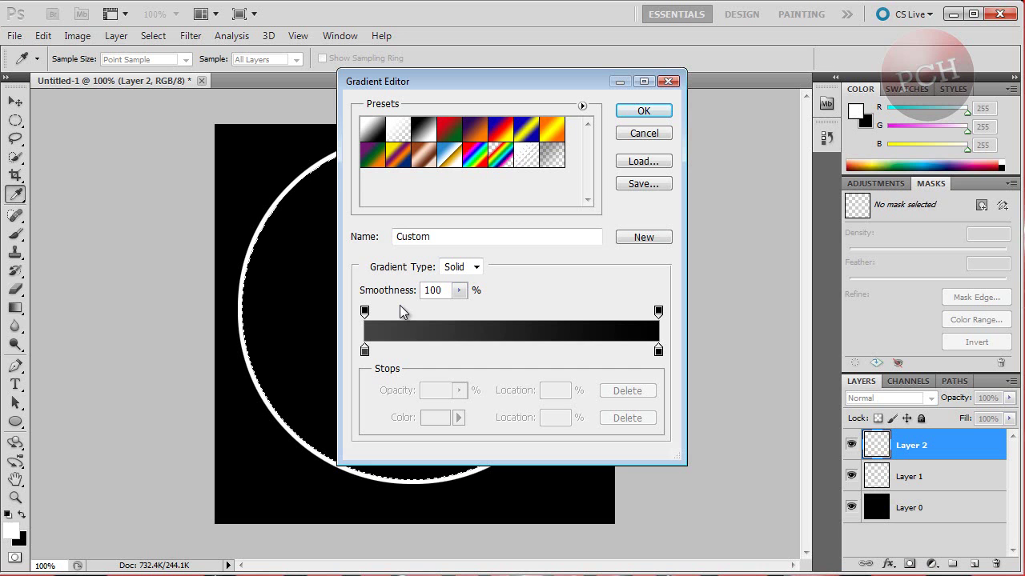
{"action": "double_click", "coordinate": [364, 352]}
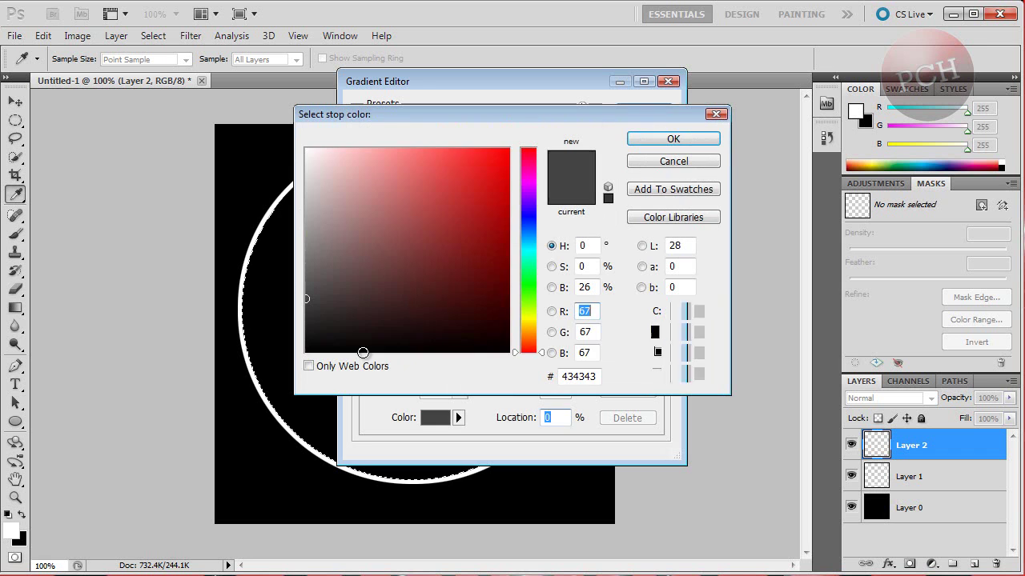
{"action": "left_click_drag", "start_coordinate": [530, 292], "coordinate": [528, 321]}
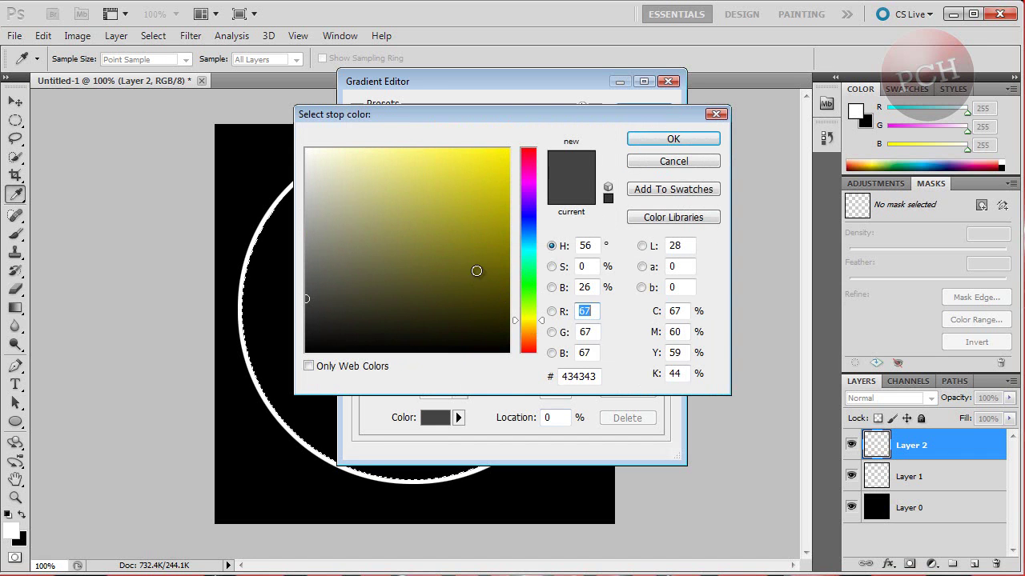
{"action": "left_click_drag", "start_coordinate": [476, 274], "coordinate": [509, 159]}
{"action": "left_click", "coordinate": [655, 141]}
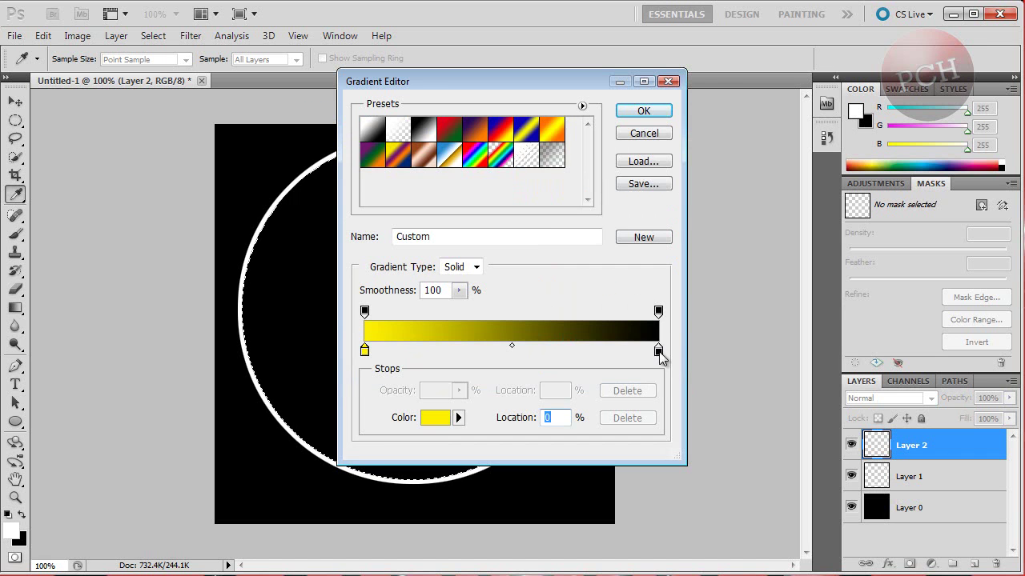
{"action": "double_click", "coordinate": [659, 351]}
{"action": "left_click", "coordinate": [529, 328]}
{"action": "left_click", "coordinate": [528, 332]}
{"action": "left_click_drag", "start_coordinate": [458, 215], "coordinate": [523, 121]}
{"action": "left_click", "coordinate": [664, 141]}
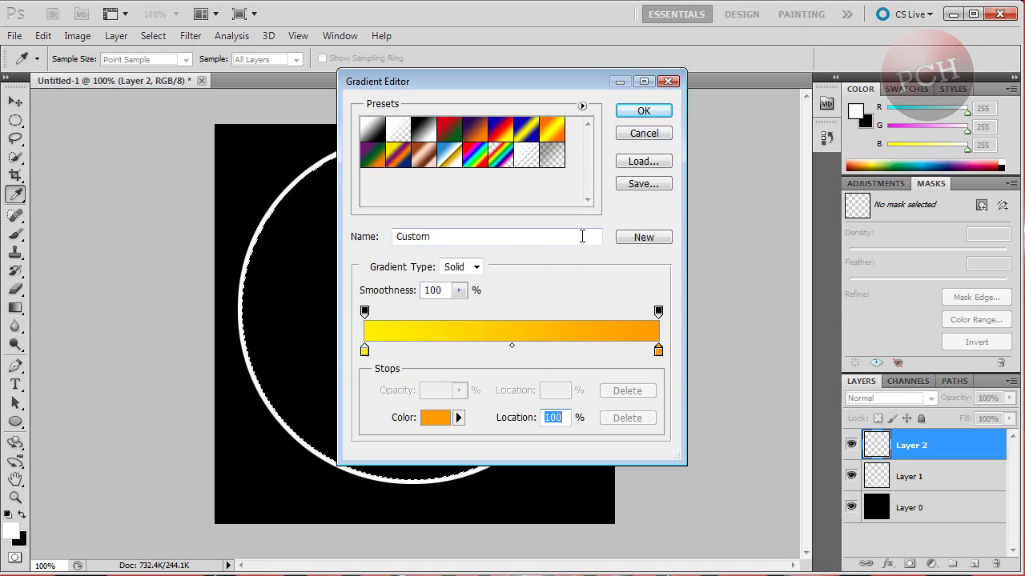
{"action": "left_click", "coordinate": [625, 111]}
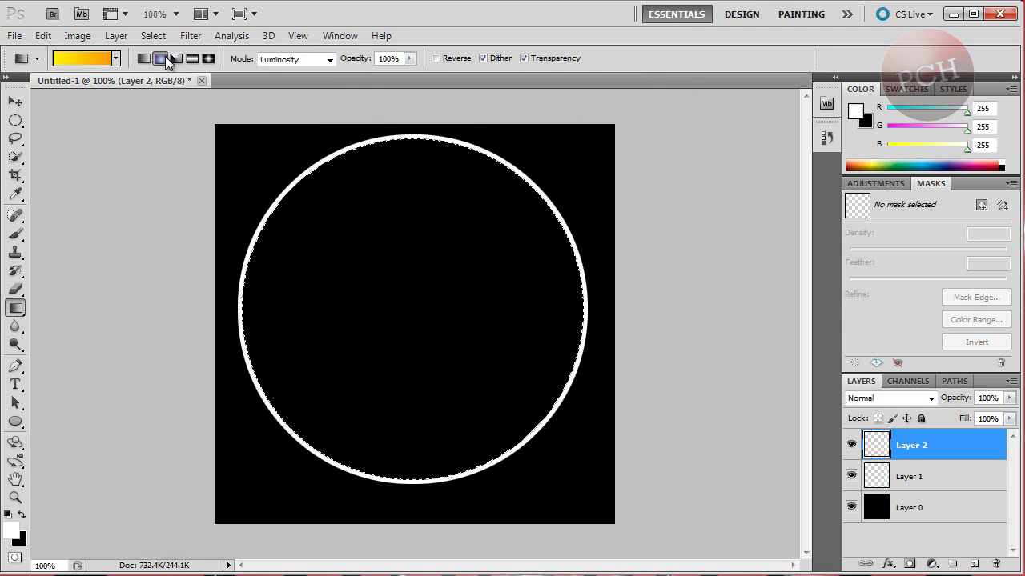
Fill the circle on Layer 2 with the radial gradient from its centre, then add Layer 3.
{"action": "left_click_drag", "start_coordinate": [371, 319], "coordinate": [502, 320]}
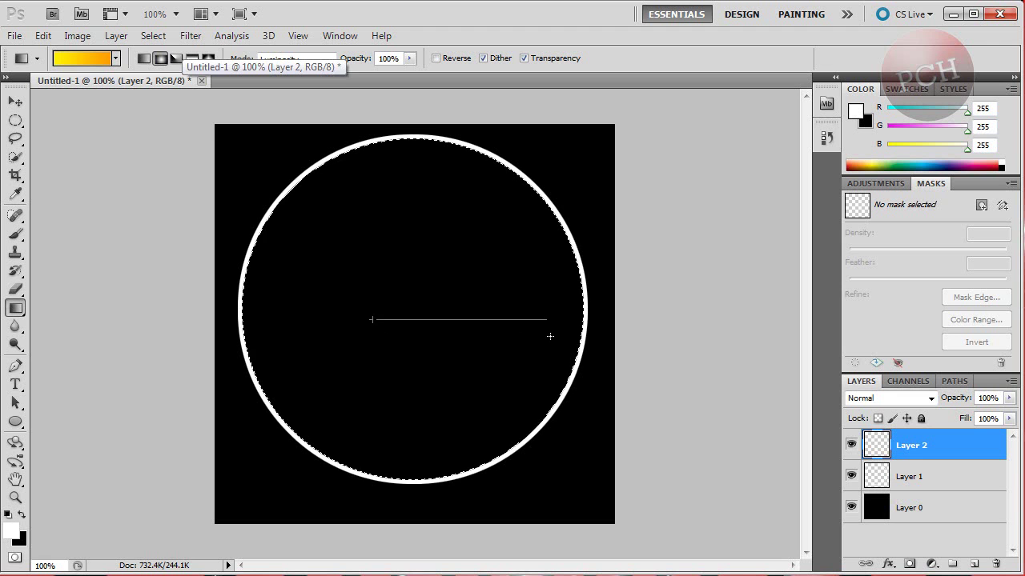
{"action": "left_click_drag", "start_coordinate": [768, 336], "coordinate": [768, 337]}
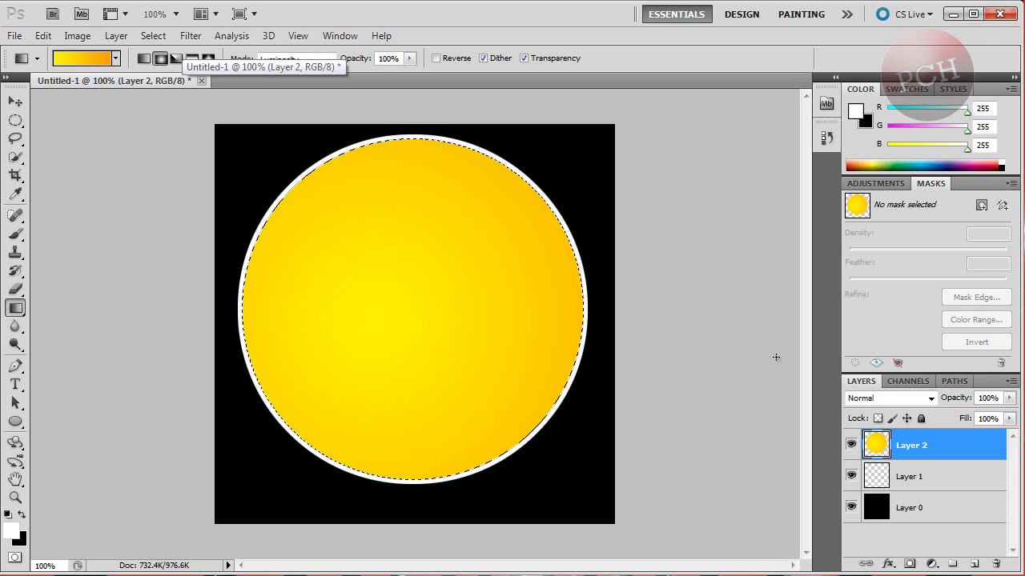
{"action": "left_click", "coordinate": [975, 564]}
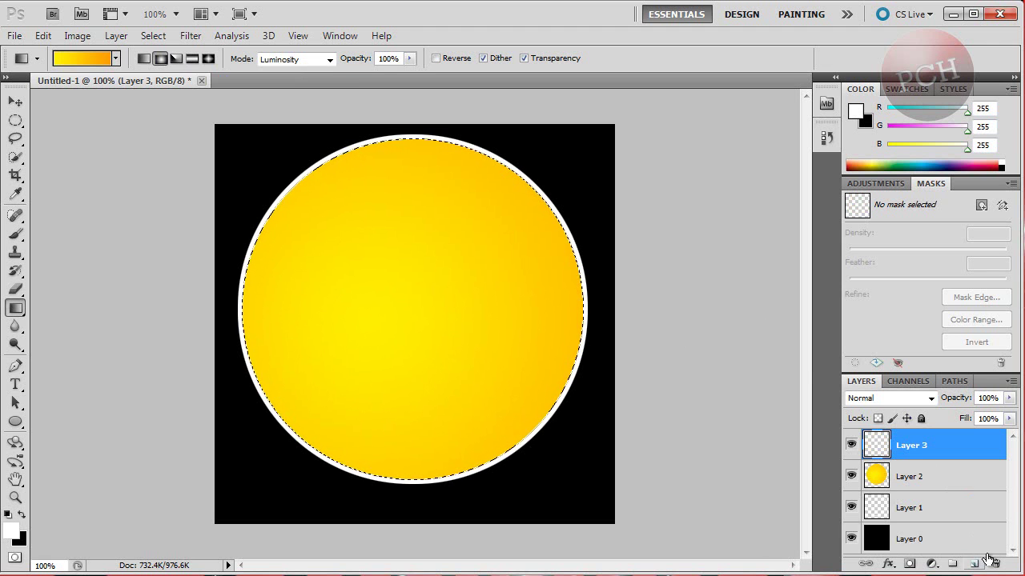
With black as foreground, render Clouds then Difference Clouds inside the circle on Layer 3.
{"action": "left_click_drag", "start_coordinate": [431, 211], "coordinate": [27, 202]}
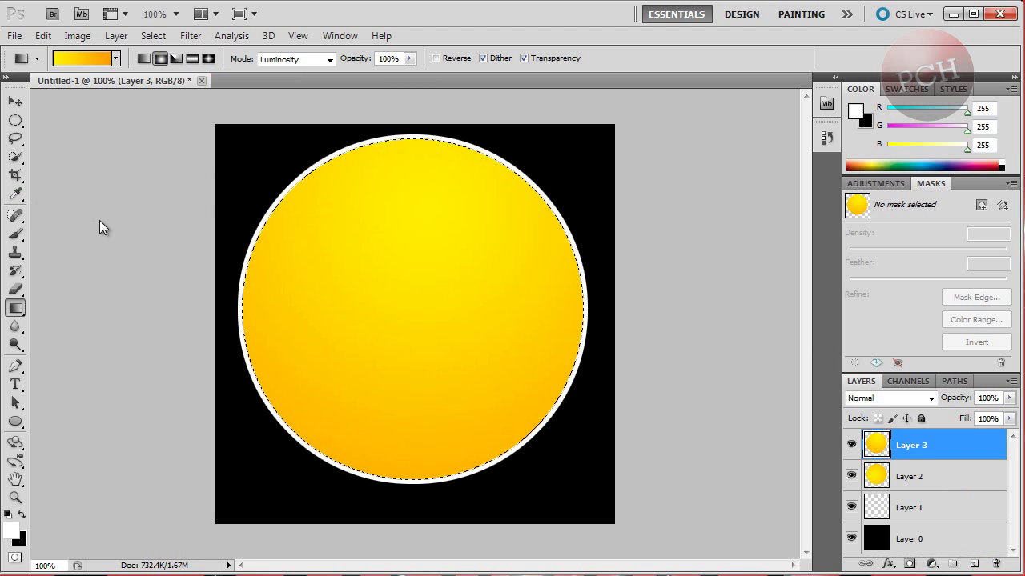
{"action": "left_click", "coordinate": [8, 514]}
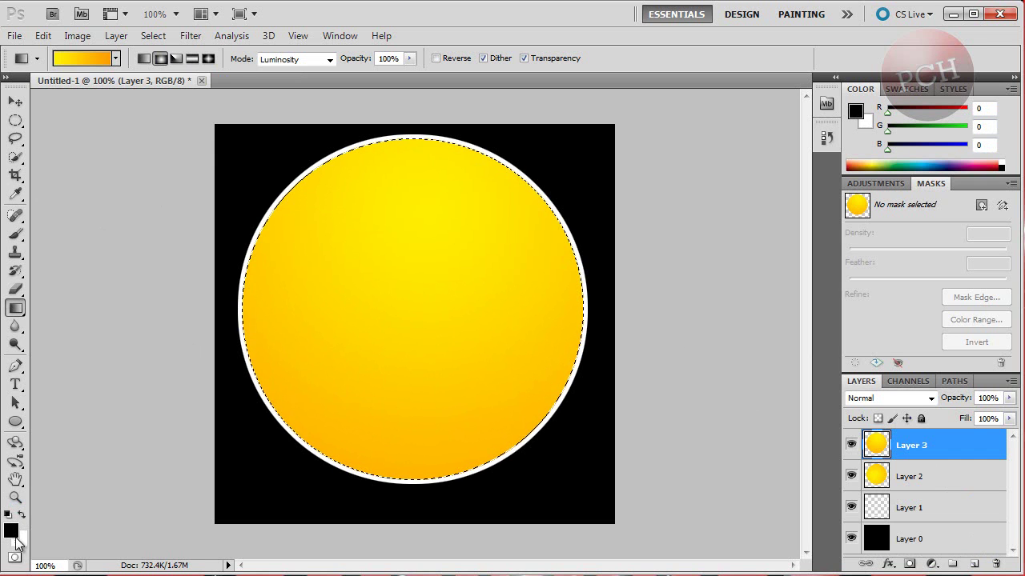
{"action": "left_click", "coordinate": [184, 39]}
{"action": "mouse_move", "coordinate": [234, 261]}
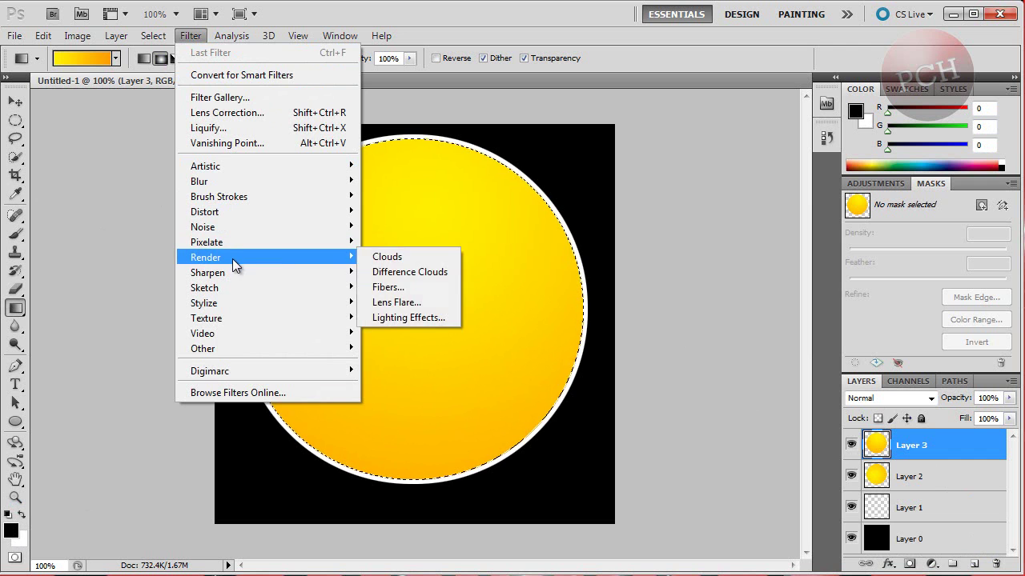
{"action": "left_click", "coordinate": [387, 258]}
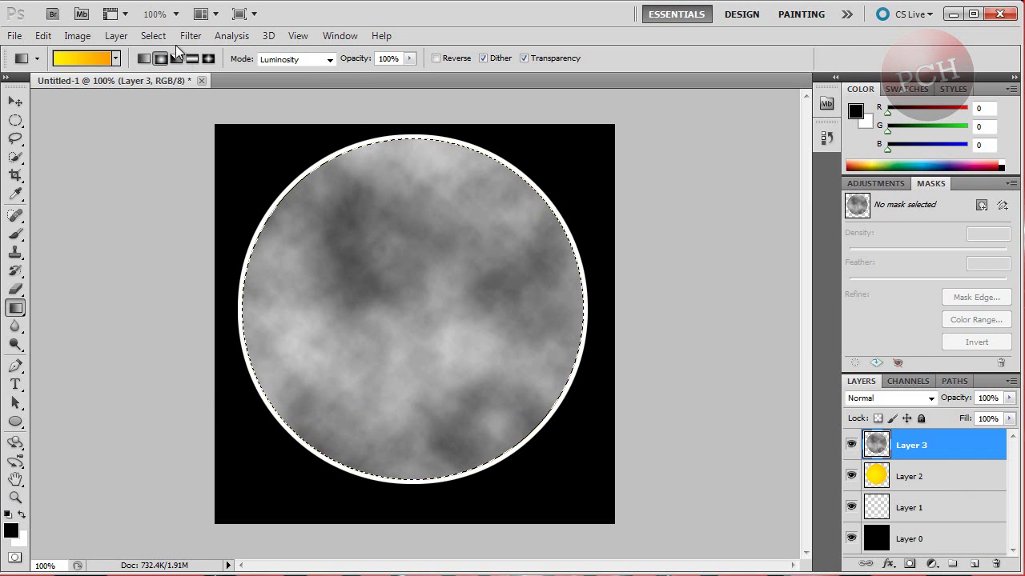
{"action": "left_click", "coordinate": [179, 38]}
{"action": "mouse_move", "coordinate": [251, 258]}
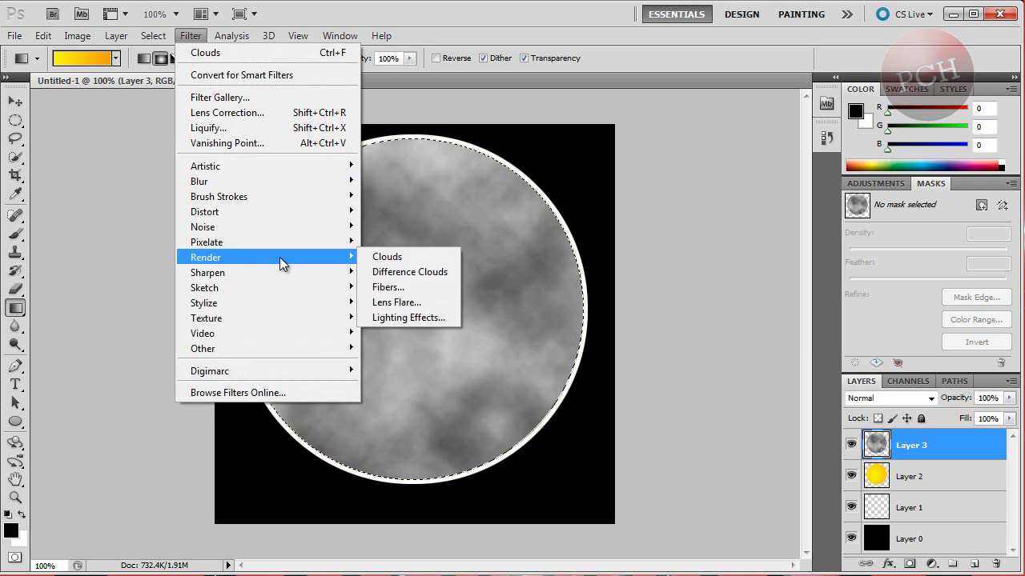
{"action": "left_click", "coordinate": [411, 271]}
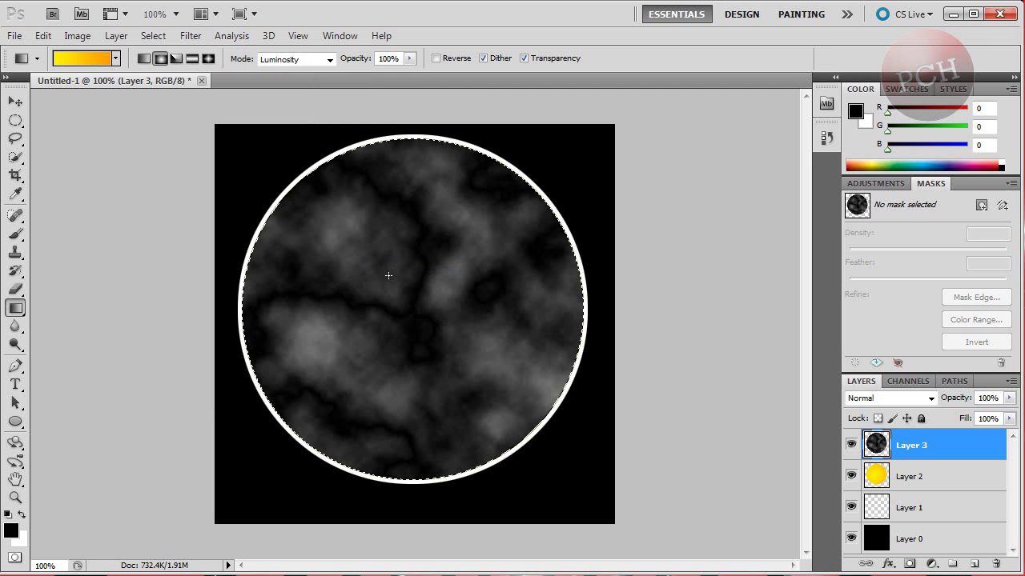
Reapply Difference Clouds five times with Ctrl+F to settle on a texture.
{"action": "key", "text": "ctrl+f"}
{"action": "key", "text": "ctrl+f"}
{"action": "key", "text": "ctrl+f"}
{"action": "key", "text": "ctrl+f"}
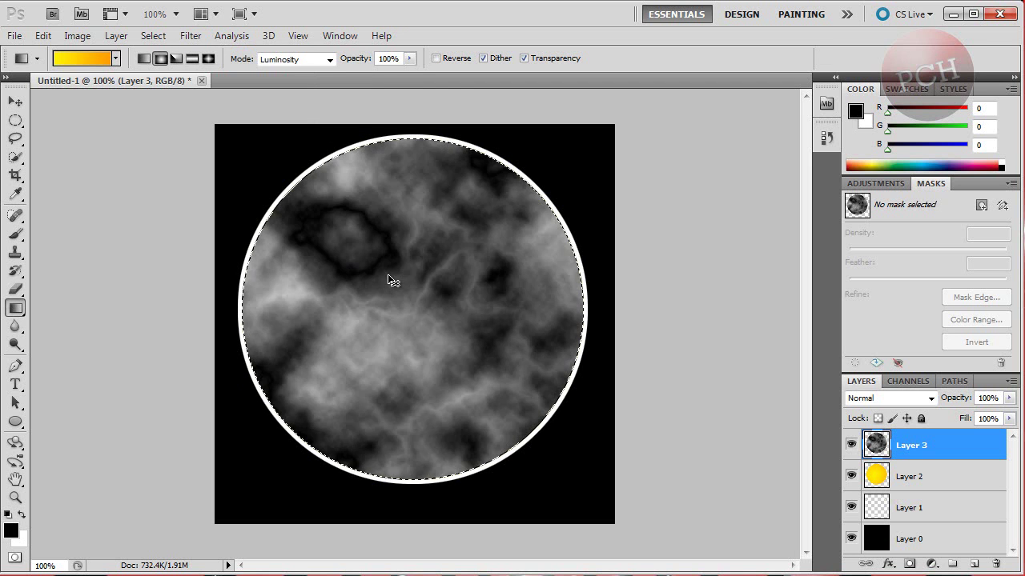
{"action": "key", "text": "ctrl+f"}
{"action": "key", "text": "ctrl+f"}
{"action": "key", "text": "ctrl+f"}
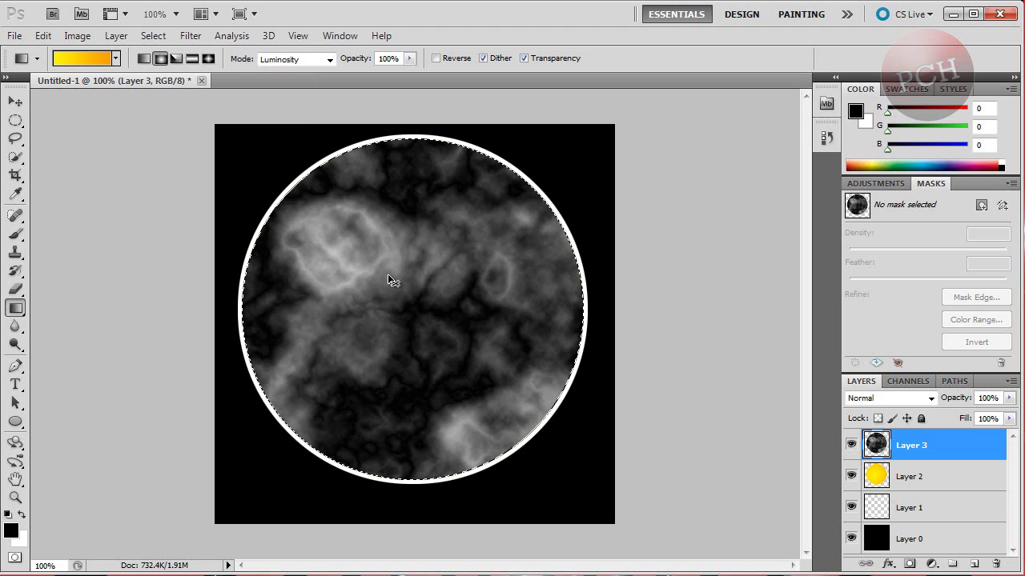
{"action": "key", "text": "ctrl+f"}
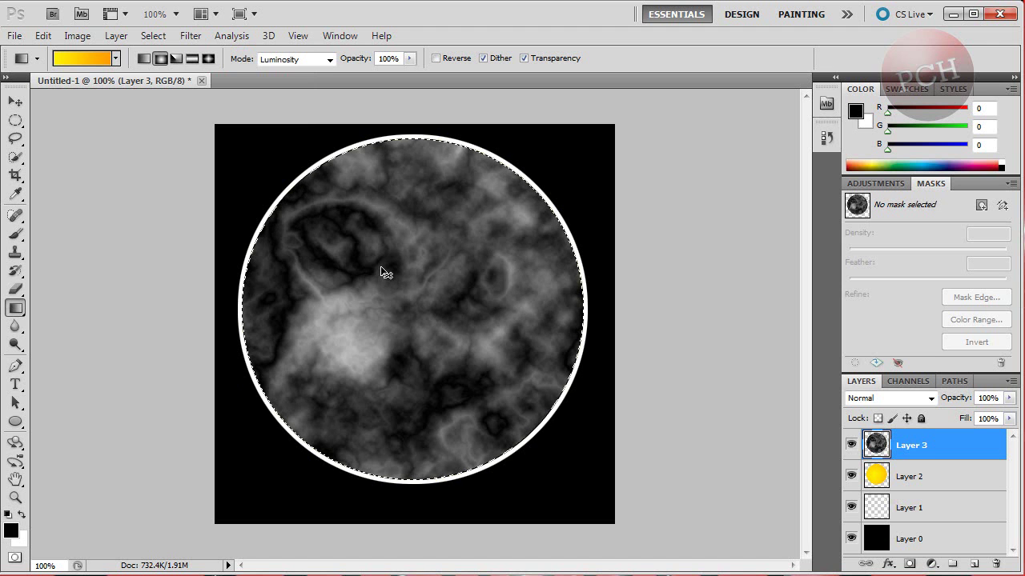
{"action": "key", "text": "ctrl+f"}
{"action": "key", "text": "ctrl+f"}
{"action": "key", "text": "ctrl+f"}
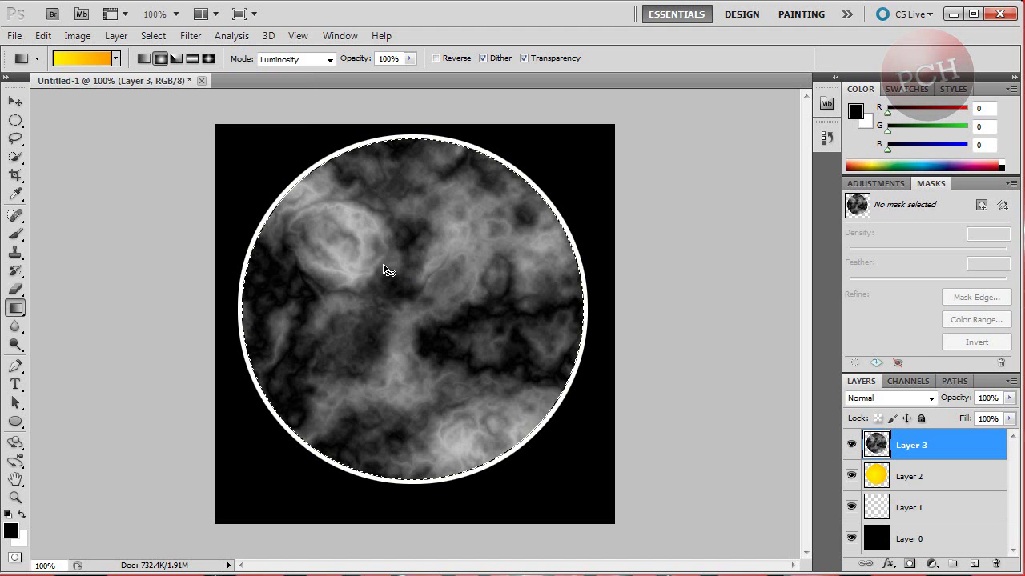
{"action": "key", "text": "ctrl+f"}
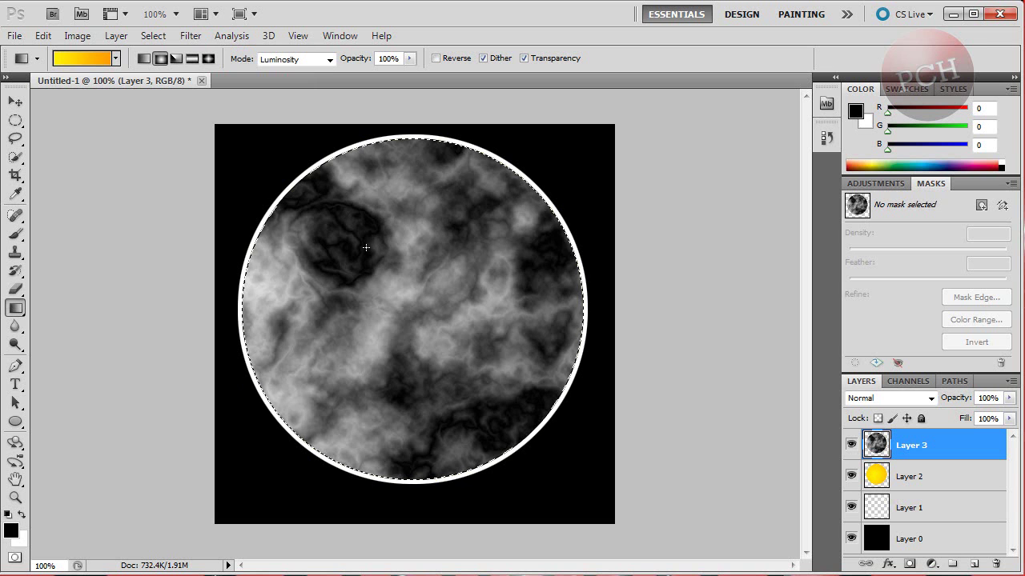
Blend Layer 3 in Soft Light and re-render the clouds three more times.
{"action": "left_click", "coordinate": [927, 398]}
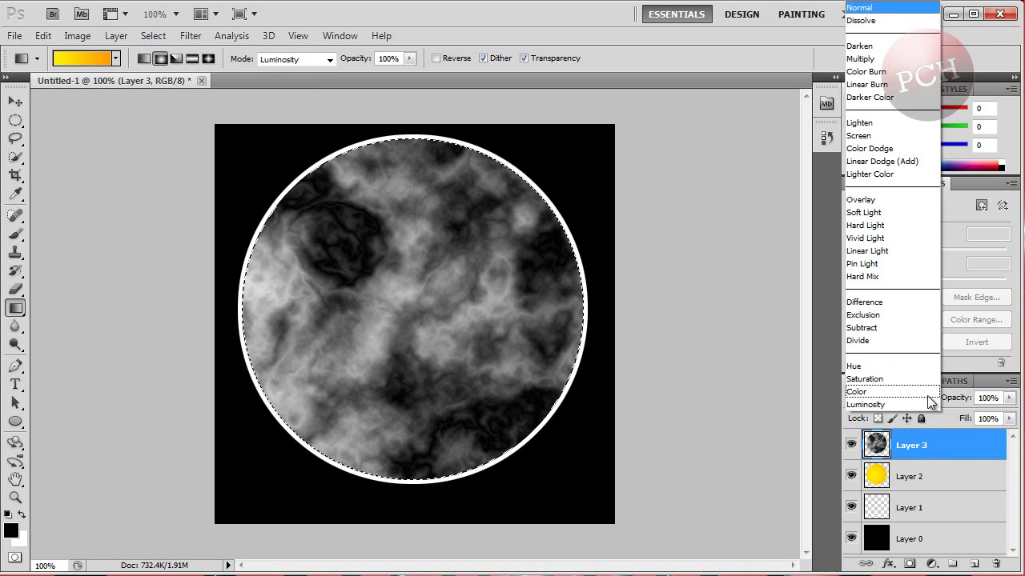
{"action": "left_click", "coordinate": [879, 212]}
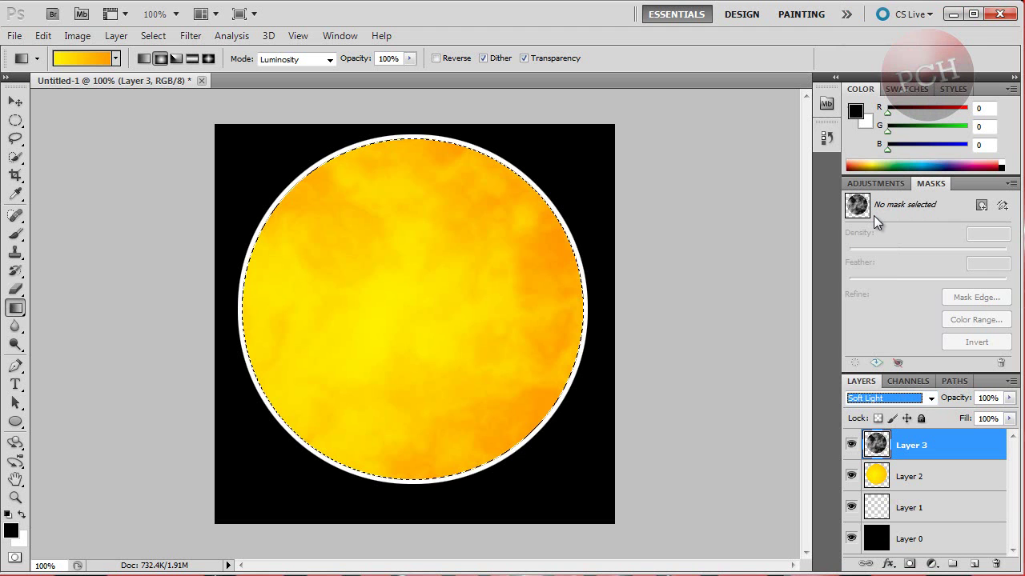
{"action": "key", "text": "ctrl+f"}
{"action": "key", "text": "ctrl+f"}
{"action": "key", "text": "ctrl+f"}
{"action": "key", "text": "ctrl+f"}
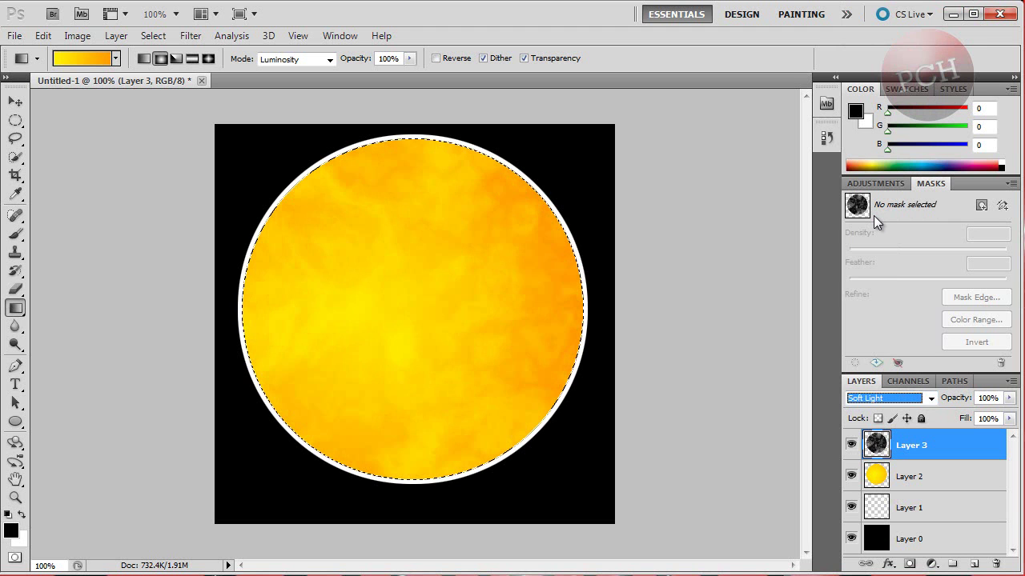
{"action": "key", "text": "ctrl+f"}
{"action": "key", "text": "ctrl+f"}
{"action": "key", "text": "ctrl+f"}
{"action": "key", "text": "ctrl+f"}
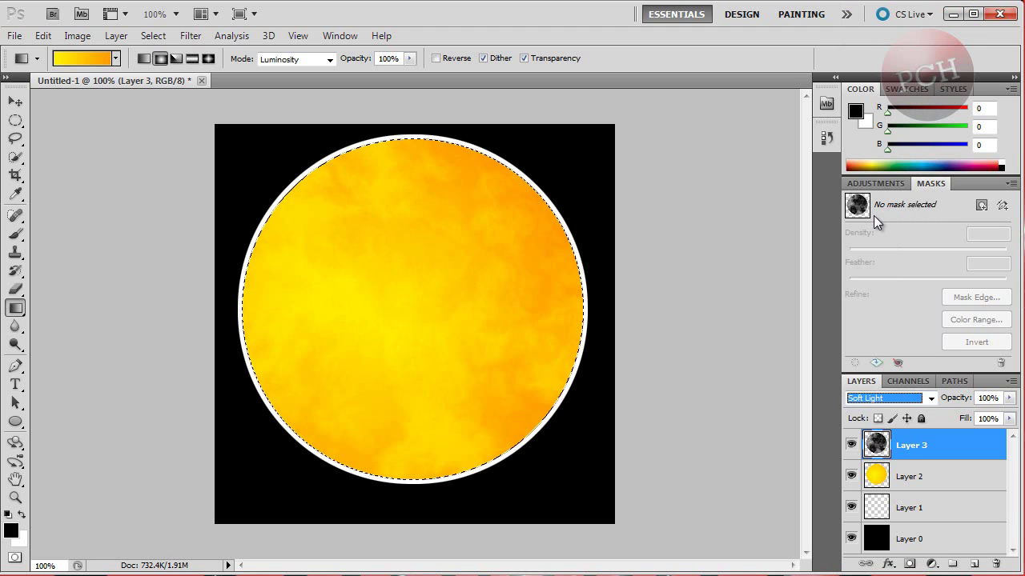
{"action": "key", "text": "ctrl+f"}
{"action": "key", "text": "ctrl+f"}
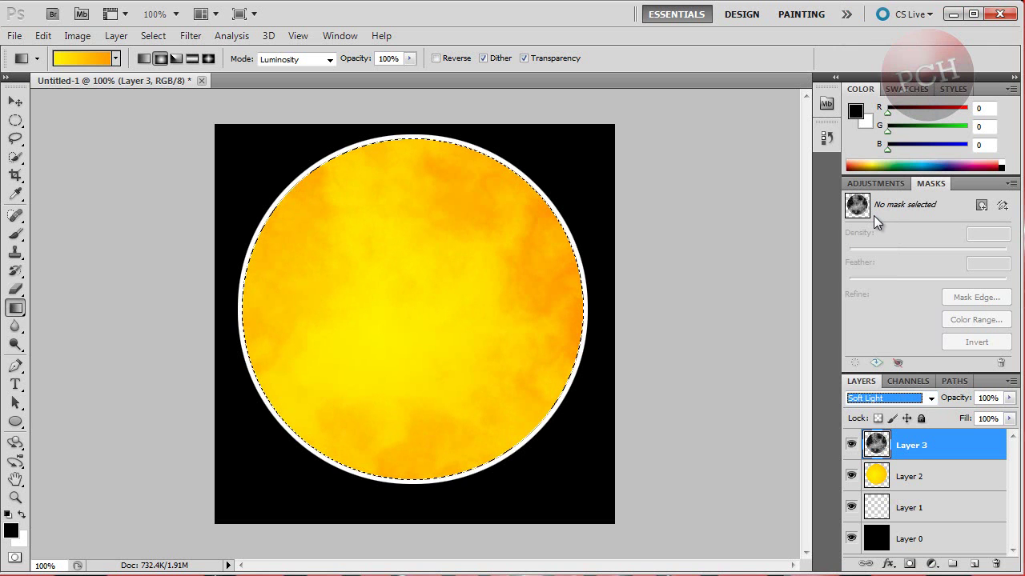
Fill the circular selection with White on a new Layer 4, then deselect.
{"action": "left_click", "coordinate": [15, 120]}
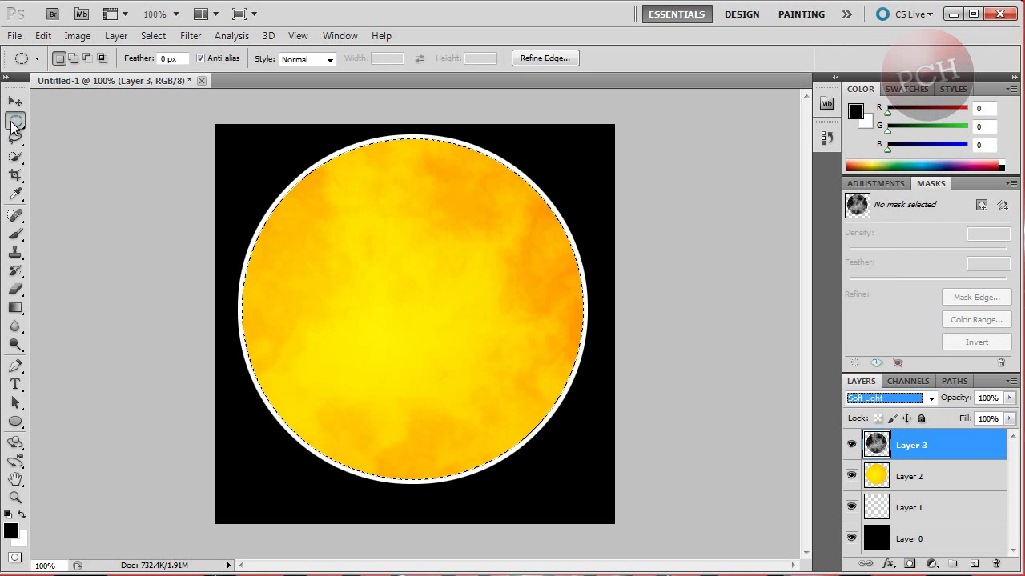
{"action": "left_click", "coordinate": [974, 564]}
{"action": "right_click", "coordinate": [438, 279]}
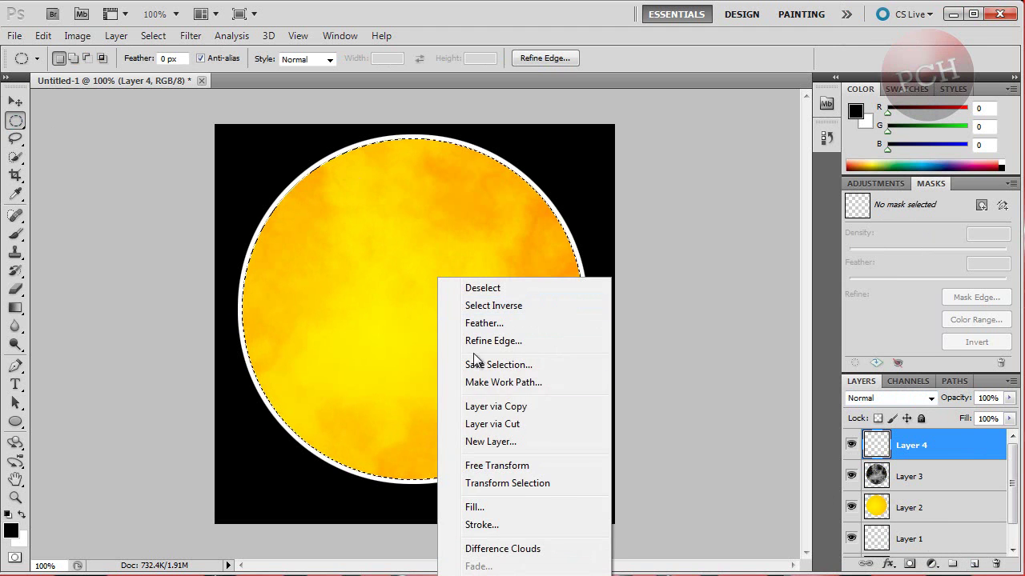
{"action": "left_click", "coordinate": [513, 507]}
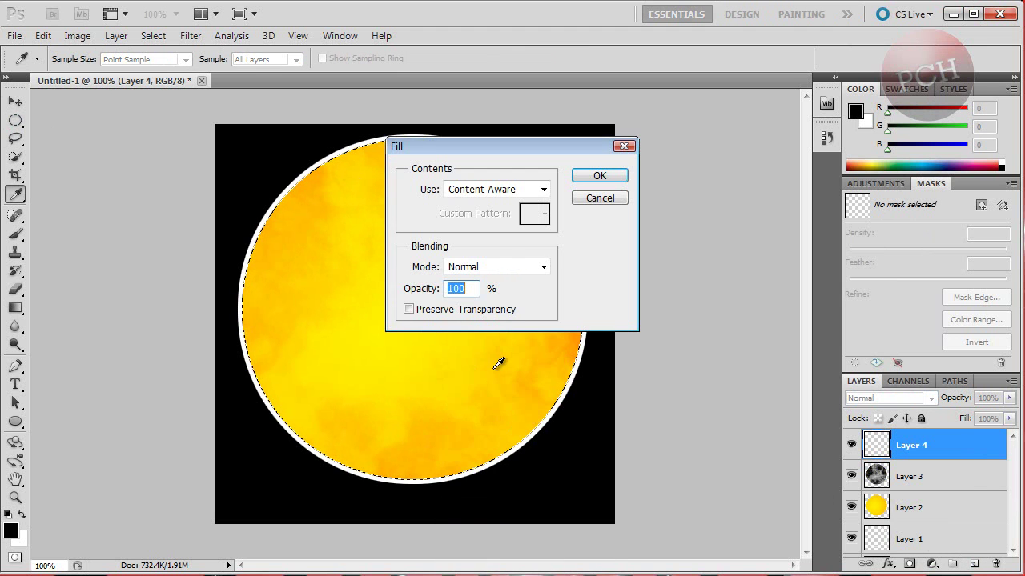
{"action": "left_click", "coordinate": [543, 189]}
{"action": "left_click", "coordinate": [467, 331]}
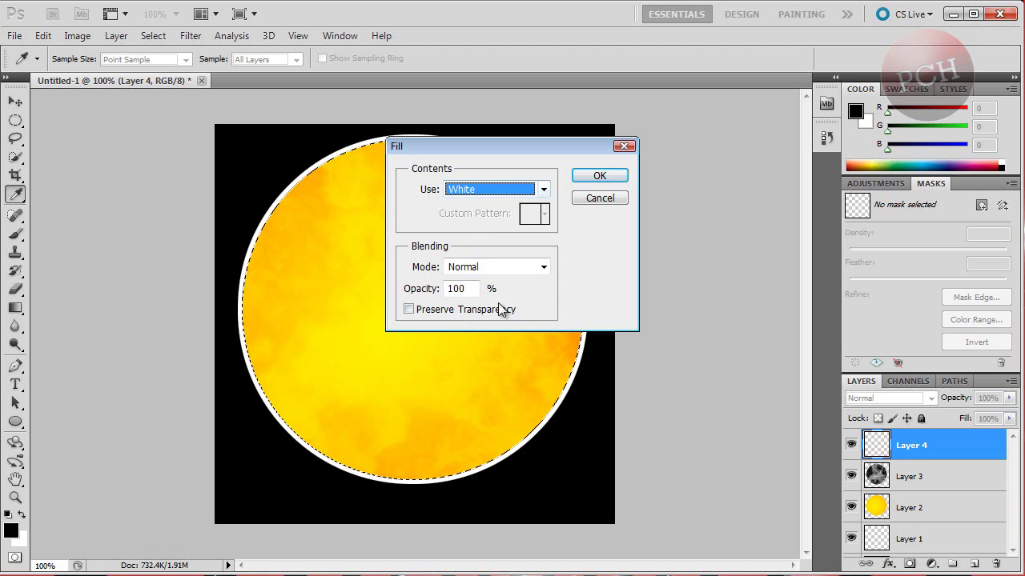
{"action": "left_click", "coordinate": [585, 176]}
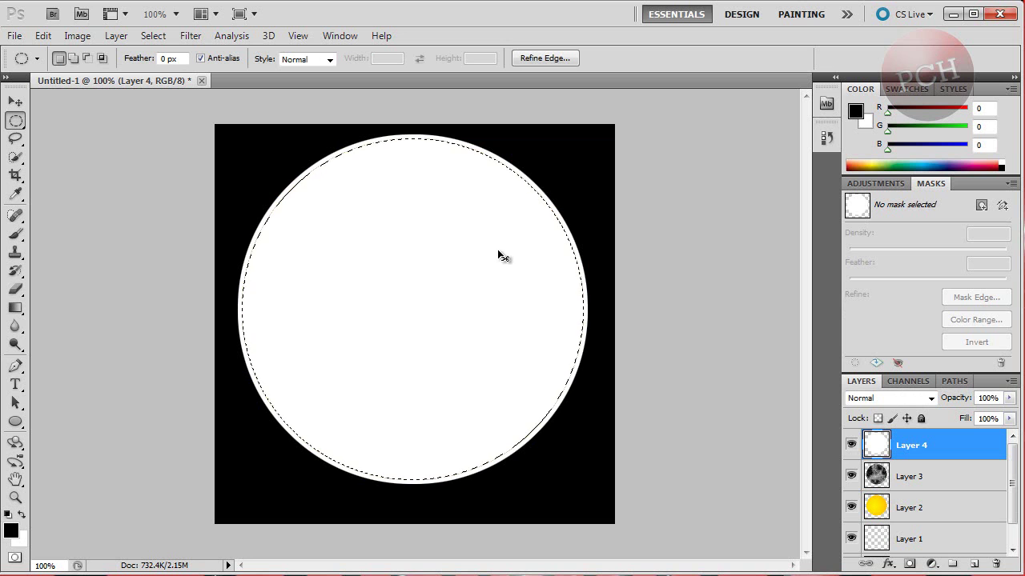
{"action": "key", "text": "ctrl+d"}
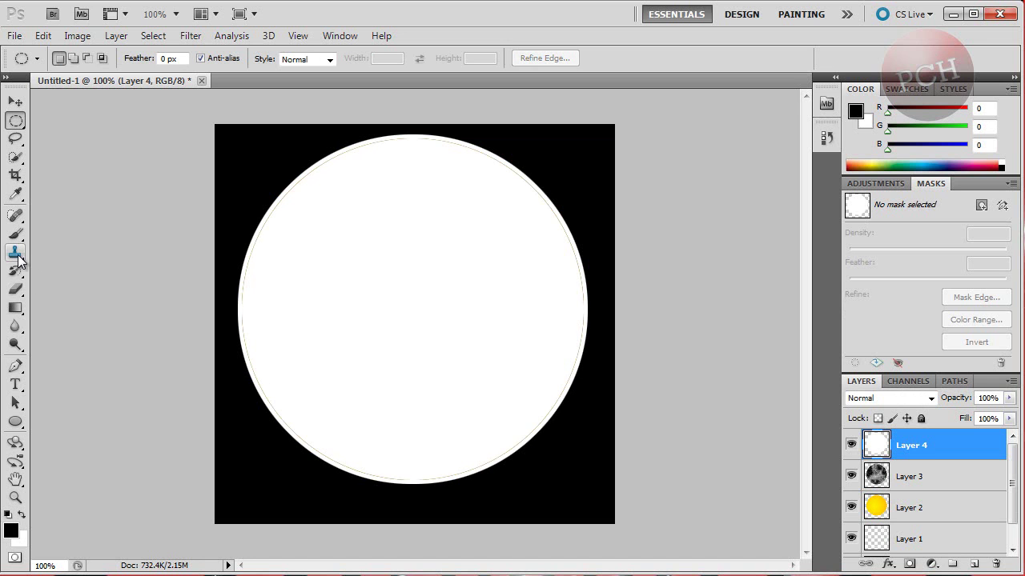
Set the Eraser to a soft 154 px brush and undo a test stroke.
{"action": "left_click", "coordinate": [16, 291]}
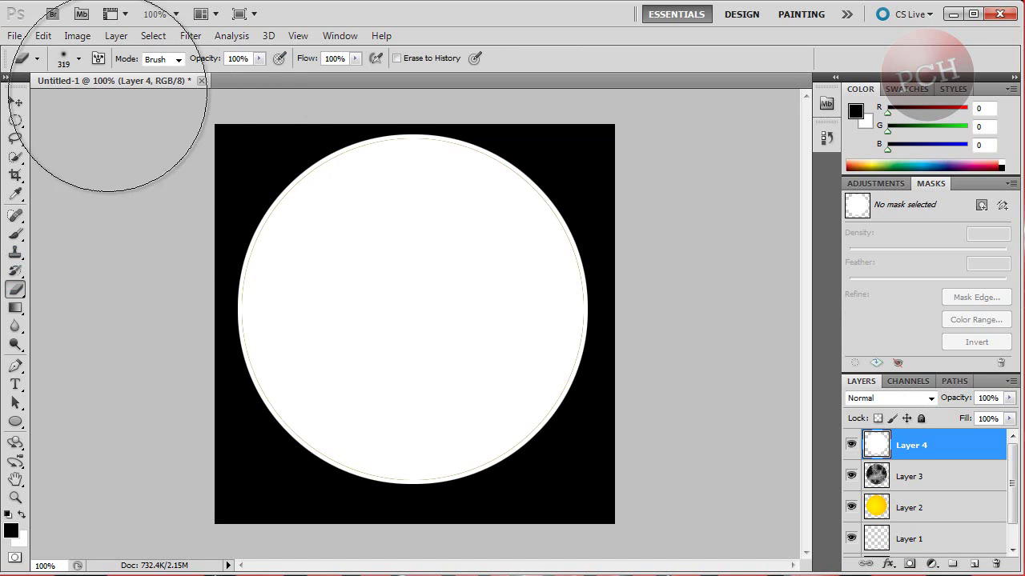
{"action": "left_click", "coordinate": [78, 60]}
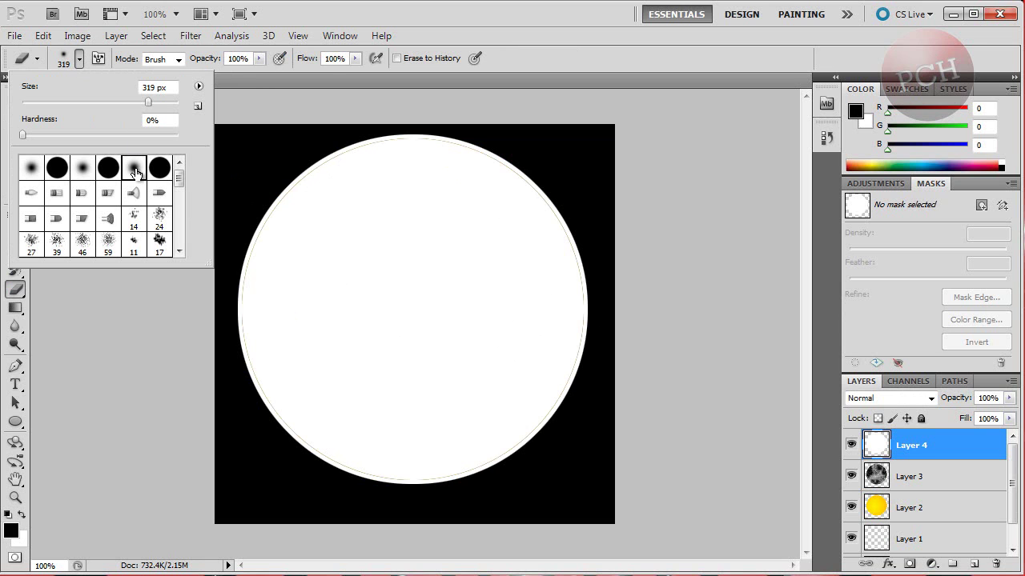
{"action": "left_click_drag", "start_coordinate": [147, 103], "coordinate": [121, 102]}
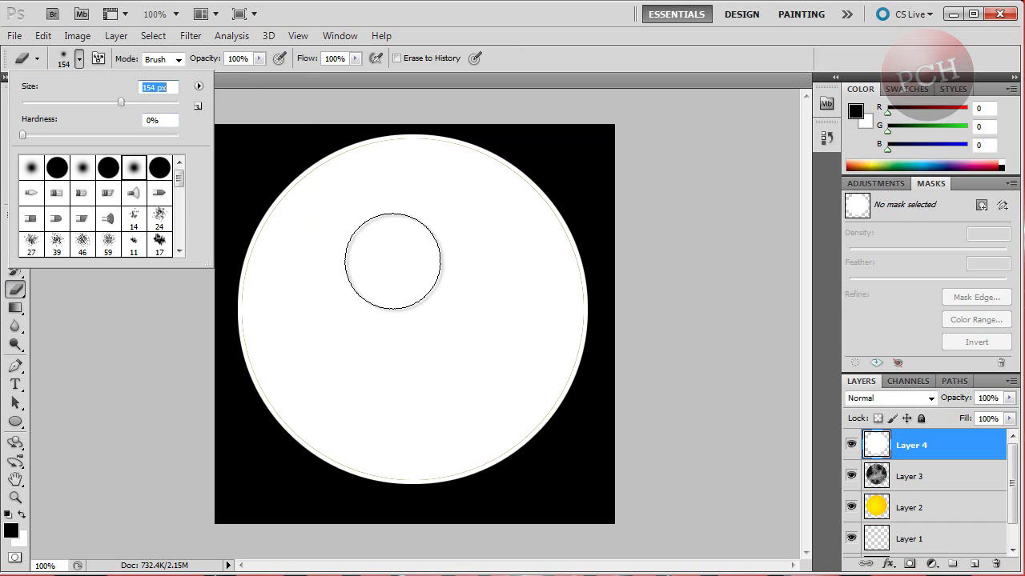
{"action": "left_click_drag", "start_coordinate": [351, 91], "coordinate": [354, 100]}
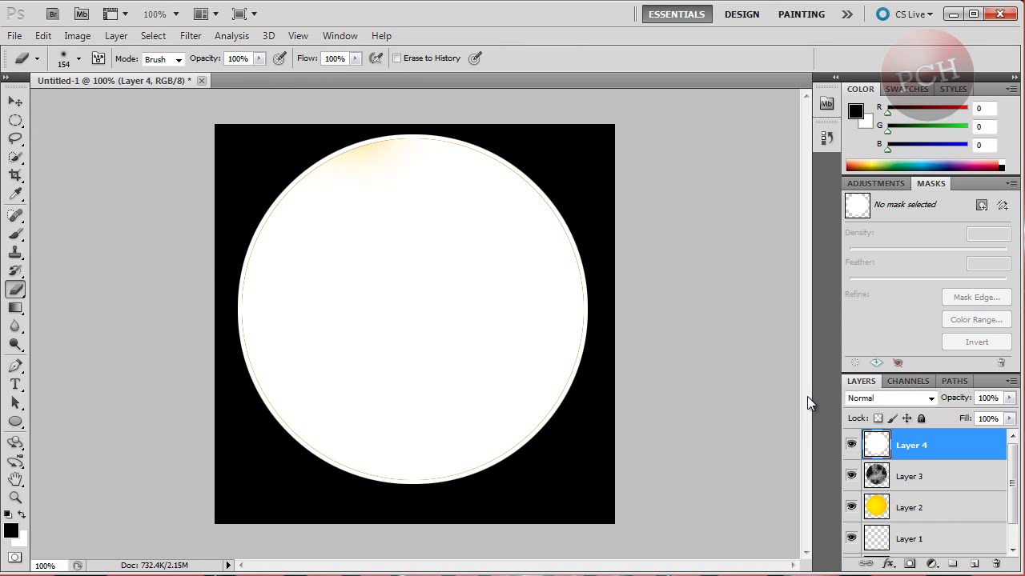
{"action": "key", "text": "ctrl+z"}
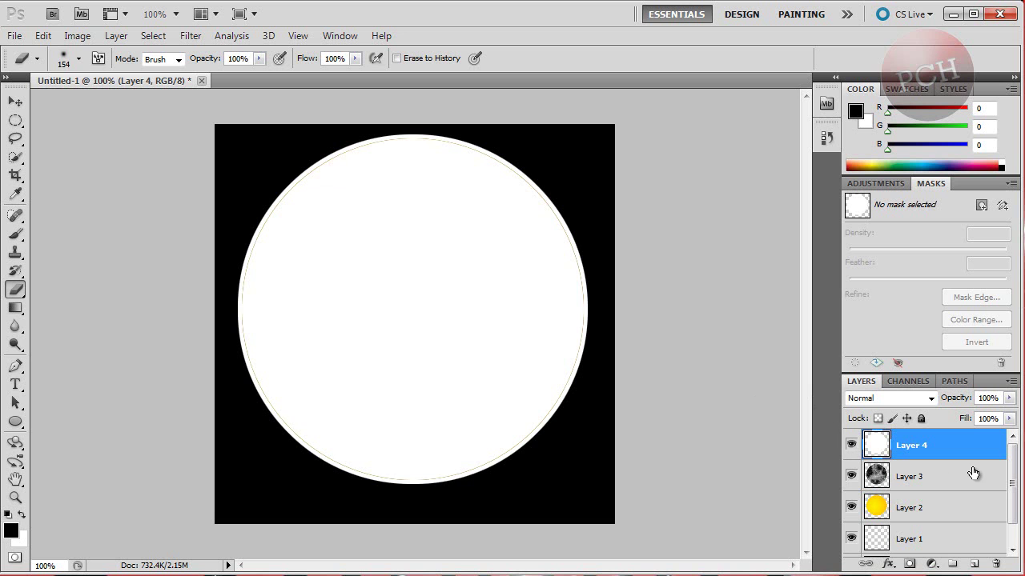
Hide Layers 4, 3 and 2 and select Layer 1.
{"action": "scroll", "coordinate": [1015, 478], "scroll_direction": "down", "scroll_amount": 1}
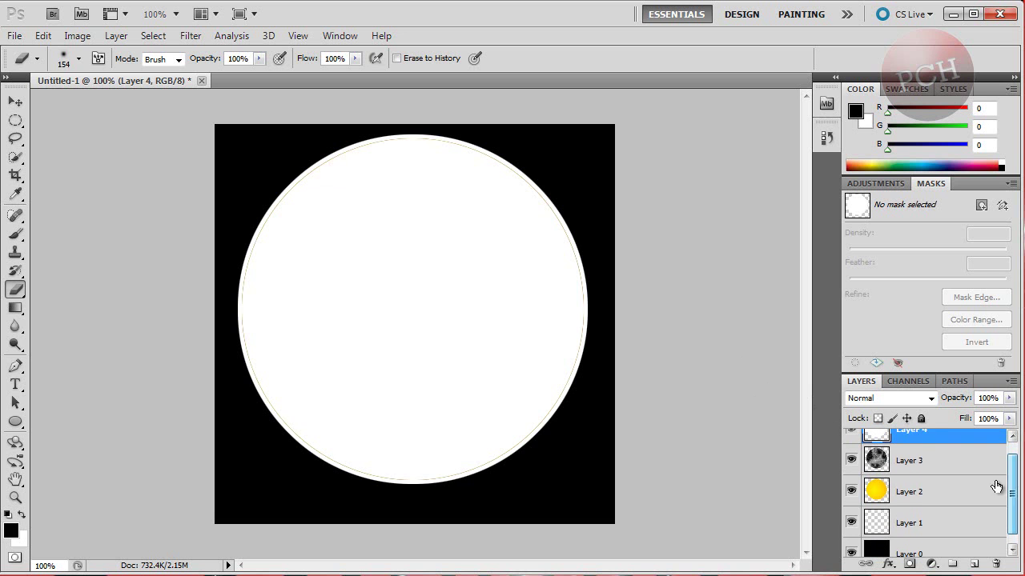
{"action": "left_click", "coordinate": [850, 436]}
{"action": "left_click", "coordinate": [852, 469]}
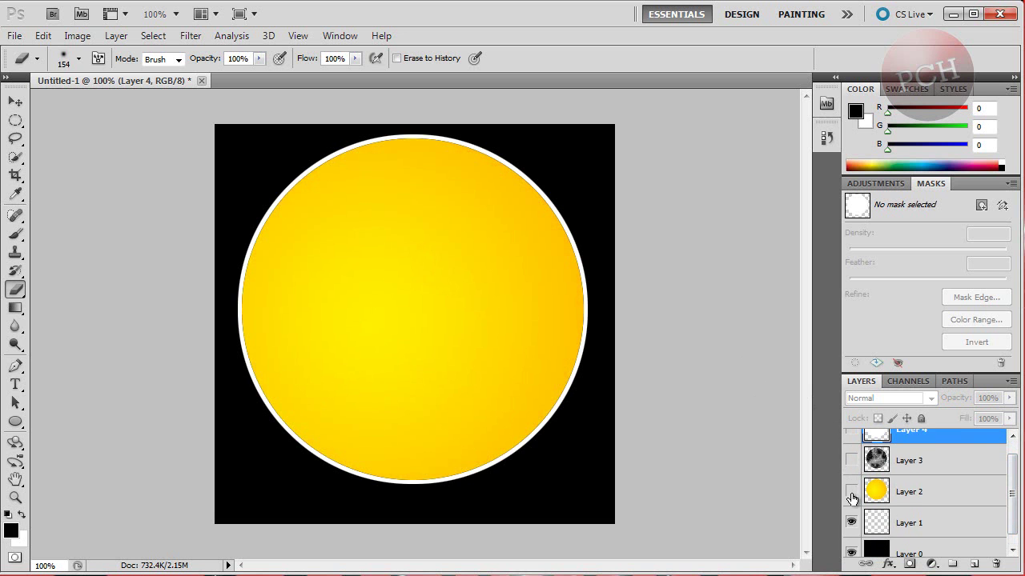
{"action": "left_click", "coordinate": [851, 494]}
{"action": "left_click", "coordinate": [913, 523]}
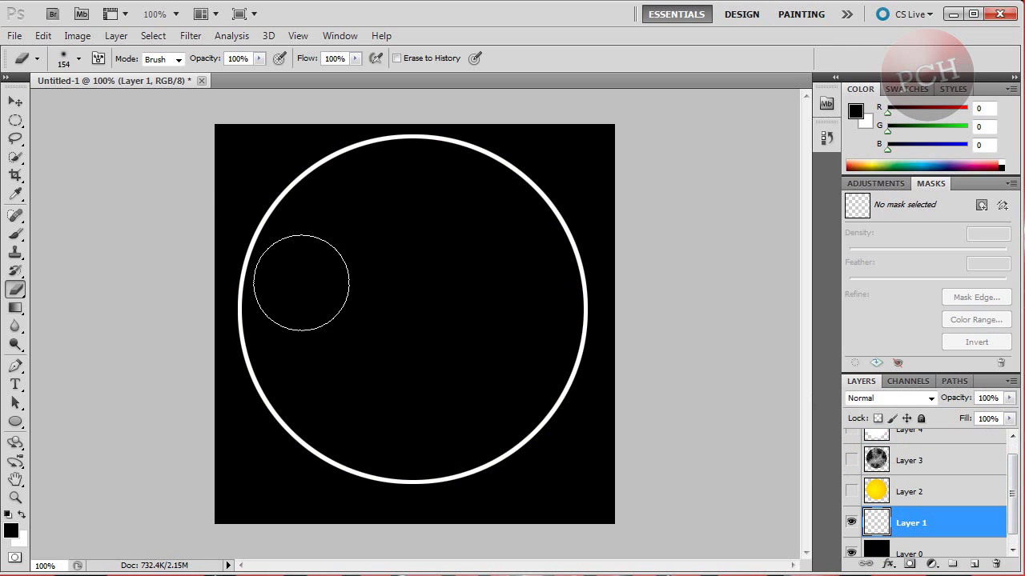
Erase Layer 1's ring down to an upper-right crescent, then show Layers 2 and 3 again.
{"action": "mouse_move", "coordinate": [261, 212]}
{"action": "left_mouse_down"}
{"action": "mouse_move", "coordinate": [268, 235]}
{"action": "mouse_move", "coordinate": [263, 218]}
{"action": "mouse_move", "coordinate": [247, 216]}
{"action": "mouse_move", "coordinate": [250, 276]}
{"action": "mouse_move", "coordinate": [305, 416]}
{"action": "mouse_move", "coordinate": [368, 462]}
{"action": "mouse_move", "coordinate": [361, 441]}
{"action": "mouse_move", "coordinate": [441, 448]}
{"action": "mouse_move", "coordinate": [482, 440]}
{"action": "mouse_move", "coordinate": [484, 428]}
{"action": "mouse_move", "coordinate": [470, 430]}
{"action": "mouse_move", "coordinate": [501, 455]}
{"action": "mouse_move", "coordinate": [540, 405]}
{"action": "mouse_move", "coordinate": [547, 370]}
{"action": "mouse_move", "coordinate": [596, 336]}
{"action": "mouse_move", "coordinate": [537, 363]}
{"action": "mouse_move", "coordinate": [367, 312]}
{"action": "mouse_move", "coordinate": [297, 225]}
{"action": "mouse_move", "coordinate": [309, 173]}
{"action": "mouse_move", "coordinate": [318, 237]}
{"action": "mouse_move", "coordinate": [281, 215]}
{"action": "mouse_move", "coordinate": [570, 349]}
{"action": "mouse_move", "coordinate": [566, 309]}
{"action": "left_mouse_up"}
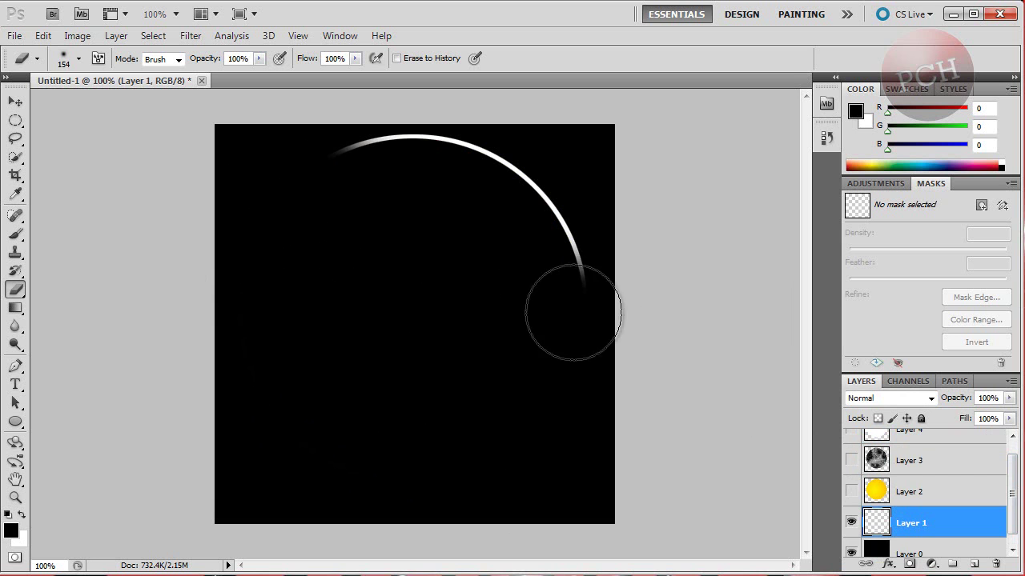
{"action": "left_click", "coordinate": [853, 493]}
{"action": "left_click", "coordinate": [851, 462]}
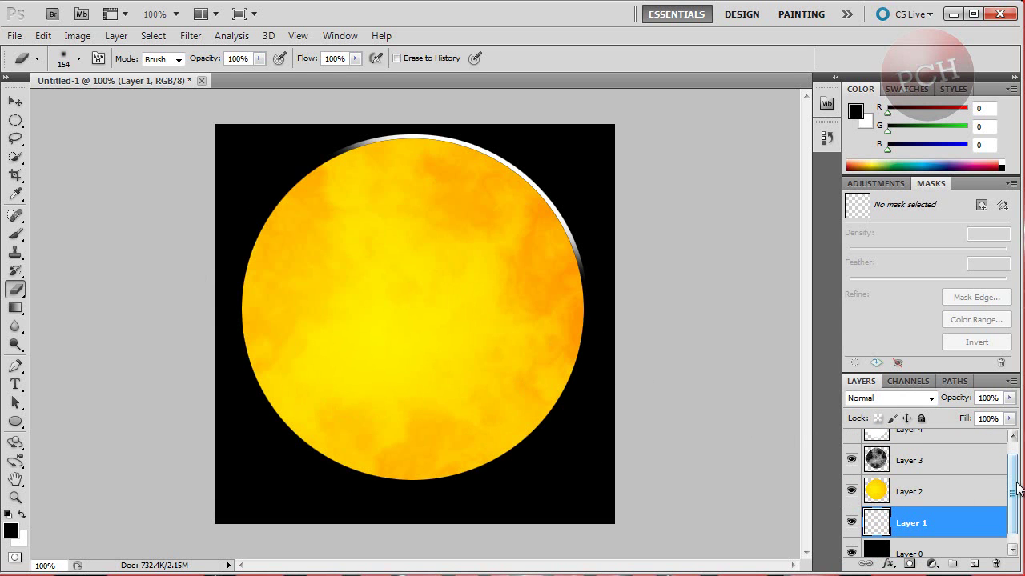
{"action": "left_click_drag", "start_coordinate": [1016, 488], "coordinate": [1016, 464]}
Show Layer 4 and soft-erase its centre, leaving a white rim glow strongest at upper right.
{"action": "left_click", "coordinate": [910, 448]}
{"action": "left_click", "coordinate": [850, 445]}
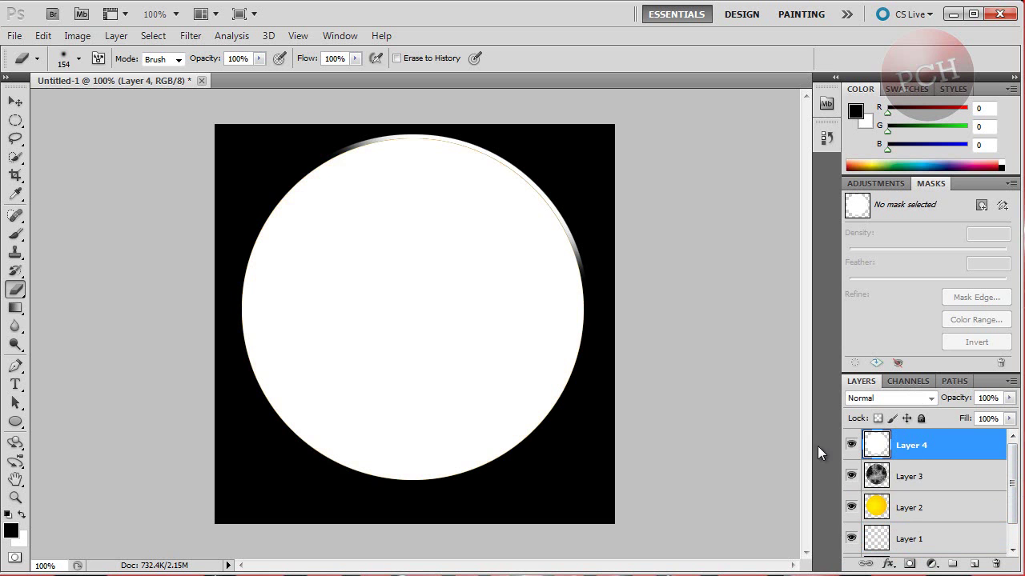
{"action": "mouse_move", "coordinate": [405, 291]}
{"action": "left_mouse_down"}
{"action": "mouse_move", "coordinate": [376, 307]}
{"action": "mouse_move", "coordinate": [331, 260]}
{"action": "mouse_move", "coordinate": [354, 236]}
{"action": "mouse_move", "coordinate": [370, 275]}
{"action": "mouse_move", "coordinate": [352, 350]}
{"action": "mouse_move", "coordinate": [363, 352]}
{"action": "mouse_move", "coordinate": [368, 377]}
{"action": "mouse_move", "coordinate": [336, 386]}
{"action": "mouse_move", "coordinate": [306, 366]}
{"action": "mouse_move", "coordinate": [293, 329]}
{"action": "mouse_move", "coordinate": [293, 299]}
{"action": "mouse_move", "coordinate": [320, 261]}
{"action": "mouse_move", "coordinate": [315, 334]}
{"action": "mouse_move", "coordinate": [369, 396]}
{"action": "mouse_move", "coordinate": [437, 345]}
{"action": "mouse_move", "coordinate": [490, 372]}
{"action": "mouse_move", "coordinate": [442, 354]}
{"action": "mouse_move", "coordinate": [409, 321]}
{"action": "mouse_move", "coordinate": [469, 332]}
{"action": "mouse_move", "coordinate": [500, 359]}
{"action": "mouse_move", "coordinate": [497, 382]}
{"action": "mouse_move", "coordinate": [401, 422]}
{"action": "mouse_move", "coordinate": [369, 421]}
{"action": "mouse_move", "coordinate": [328, 394]}
{"action": "mouse_move", "coordinate": [315, 377]}
{"action": "mouse_move", "coordinate": [321, 344]}
{"action": "mouse_move", "coordinate": [369, 381]}
{"action": "mouse_move", "coordinate": [388, 412]}
{"action": "mouse_move", "coordinate": [421, 425]}
{"action": "mouse_move", "coordinate": [451, 416]}
{"action": "mouse_move", "coordinate": [477, 403]}
{"action": "mouse_move", "coordinate": [508, 352]}
{"action": "mouse_move", "coordinate": [513, 322]}
{"action": "mouse_move", "coordinate": [475, 324]}
{"action": "mouse_move", "coordinate": [492, 352]}
{"action": "mouse_move", "coordinate": [523, 354]}
{"action": "mouse_move", "coordinate": [517, 309]}
{"action": "mouse_move", "coordinate": [483, 292]}
{"action": "mouse_move", "coordinate": [483, 323]}
{"action": "mouse_move", "coordinate": [499, 297]}
{"action": "mouse_move", "coordinate": [445, 265]}
{"action": "mouse_move", "coordinate": [328, 228]}
{"action": "mouse_move", "coordinate": [394, 212]}
{"action": "mouse_move", "coordinate": [441, 235]}
{"action": "mouse_move", "coordinate": [501, 303]}
{"action": "mouse_move", "coordinate": [504, 275]}
{"action": "mouse_move", "coordinate": [476, 239]}
{"action": "mouse_move", "coordinate": [385, 222]}
{"action": "mouse_move", "coordinate": [304, 282]}
{"action": "mouse_move", "coordinate": [294, 320]}
{"action": "mouse_move", "coordinate": [364, 398]}
{"action": "mouse_move", "coordinate": [402, 422]}
{"action": "mouse_move", "coordinate": [446, 419]}
{"action": "mouse_move", "coordinate": [496, 371]}
{"action": "mouse_move", "coordinate": [512, 293]}
{"action": "mouse_move", "coordinate": [521, 325]}
{"action": "mouse_move", "coordinate": [389, 256]}
{"action": "mouse_move", "coordinate": [300, 277]}
{"action": "mouse_move", "coordinate": [296, 311]}
{"action": "mouse_move", "coordinate": [441, 359]}
{"action": "mouse_move", "coordinate": [620, 470]}
{"action": "mouse_move", "coordinate": [443, 428]}
{"action": "mouse_move", "coordinate": [403, 312]}
{"action": "left_mouse_up"}
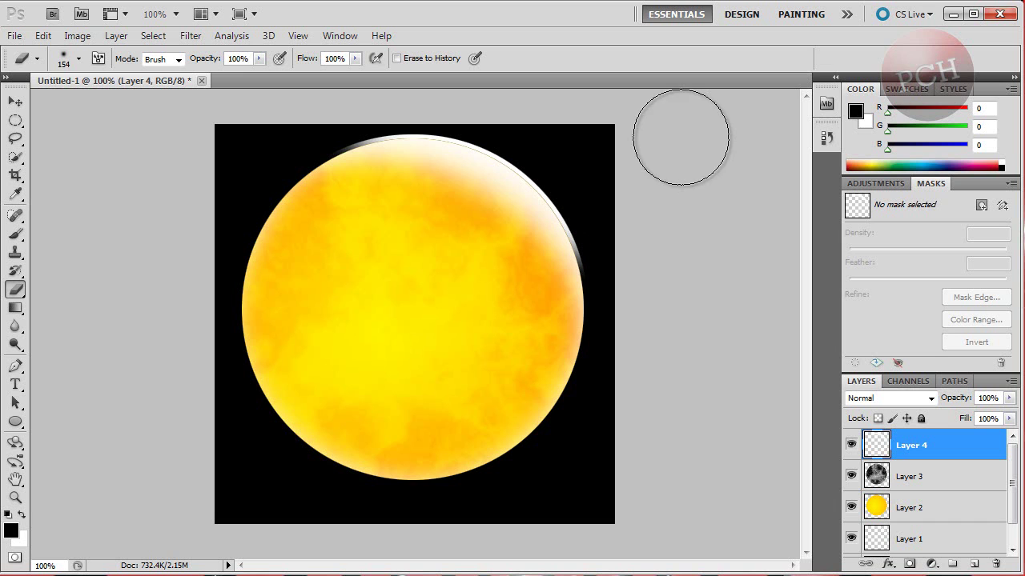
{"action": "left_click_drag", "start_coordinate": [1013, 478], "coordinate": [995, 517]}
Hide the black background Layer 0 so the planet sits on transparency.
{"action": "left_click", "coordinate": [920, 541]}
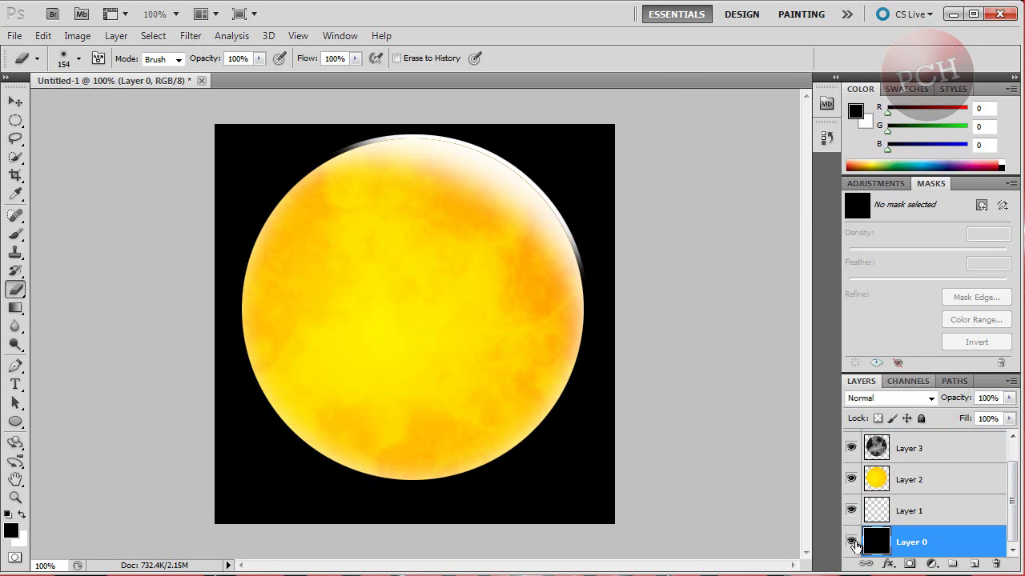
{"action": "left_click", "coordinate": [852, 544]}
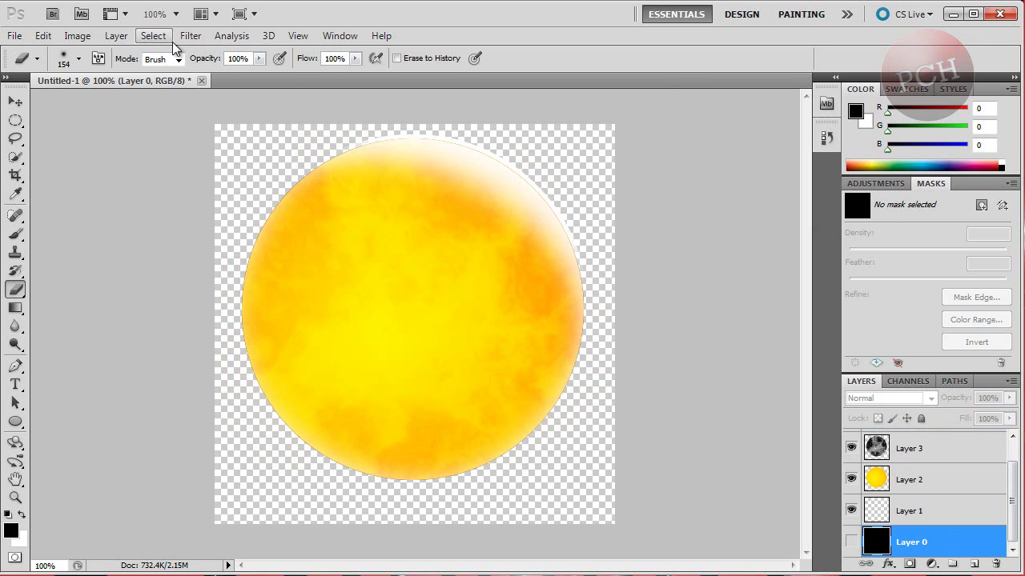
{"action": "left_click", "coordinate": [116, 36]}
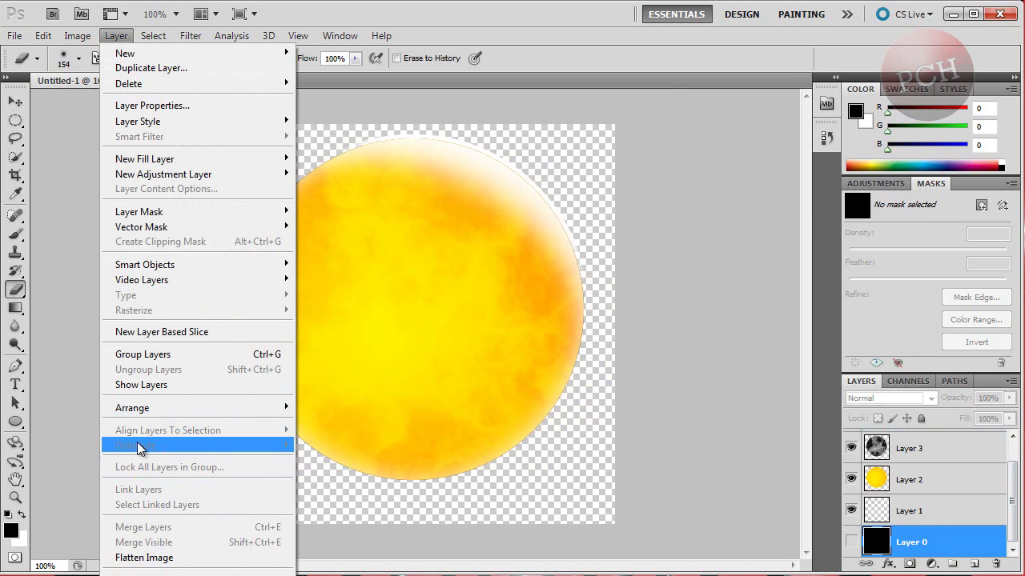
{"action": "left_click", "coordinate": [933, 505]}
Select Layer 3 and merge the visible planet layers into it with Merge Visible.
{"action": "left_click", "coordinate": [928, 448]}
{"action": "left_click", "coordinate": [116, 36]}
{"action": "left_click", "coordinate": [136, 543]}
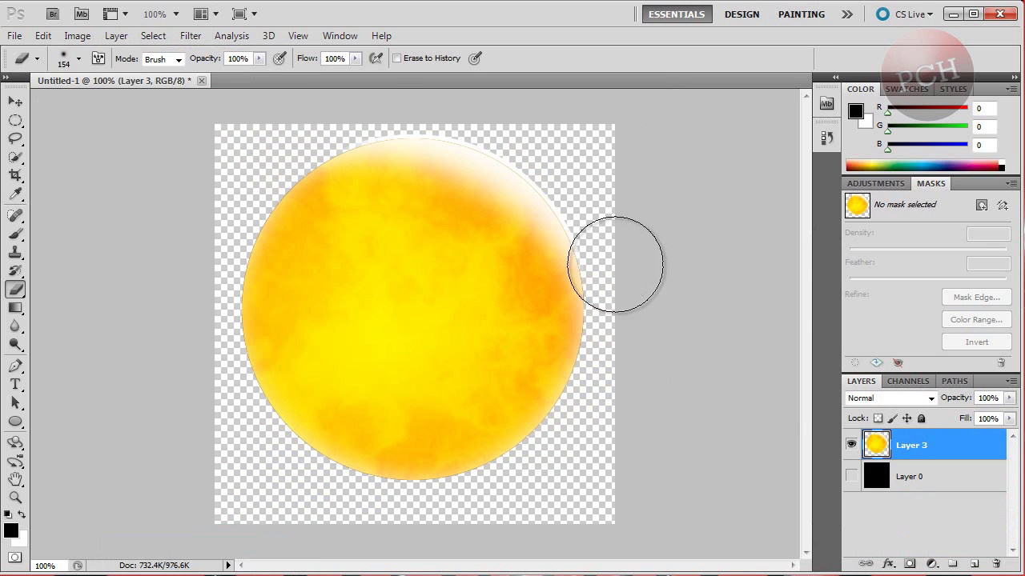
Shift the planet slightly with the Move tool, checking against Layer 0, then hide Layer 0 again.
{"action": "left_click", "coordinate": [14, 102]}
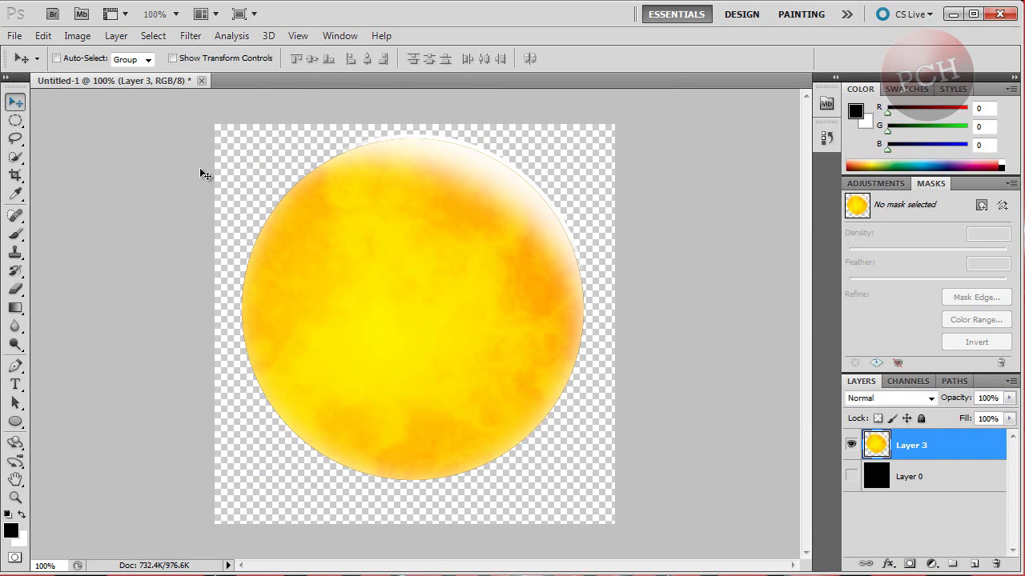
{"action": "left_click_drag", "start_coordinate": [451, 349], "coordinate": [389, 339]}
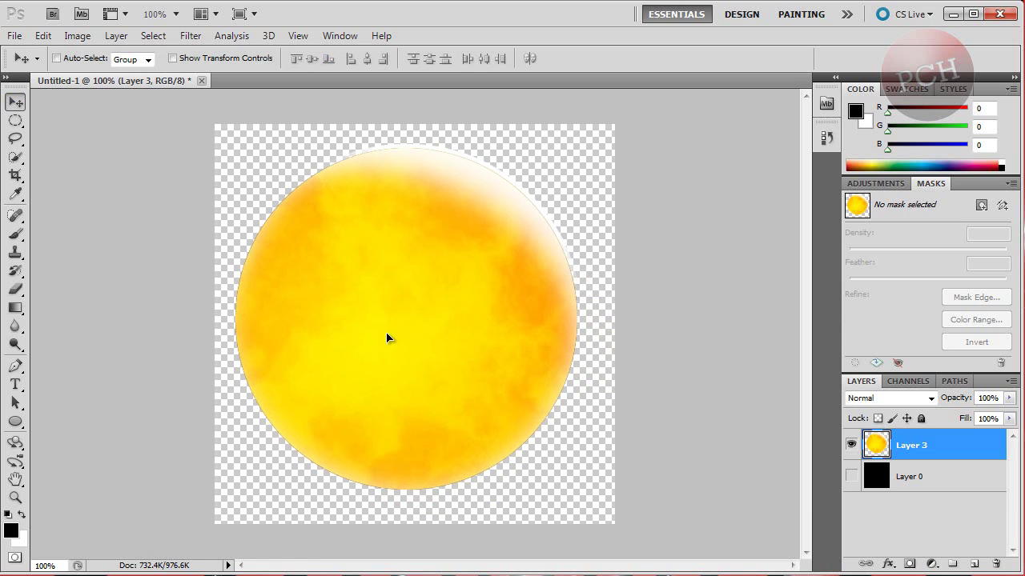
{"action": "left_click", "coordinate": [851, 477]}
{"action": "left_click_drag", "start_coordinate": [498, 344], "coordinate": [337, 303]}
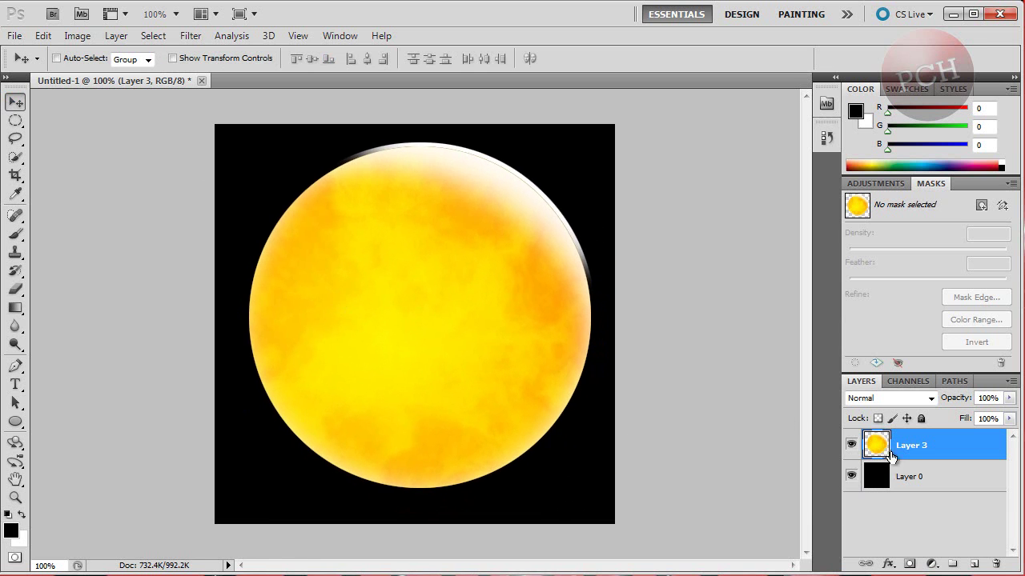
{"action": "left_click", "coordinate": [940, 488]}
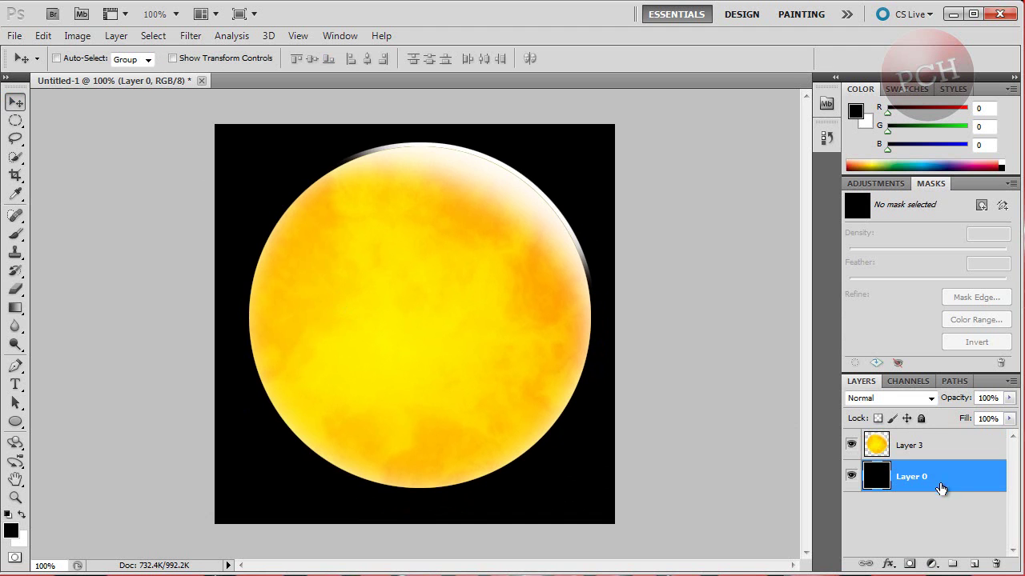
{"action": "left_click", "coordinate": [851, 477]}
{"action": "left_click", "coordinate": [15, 36]}
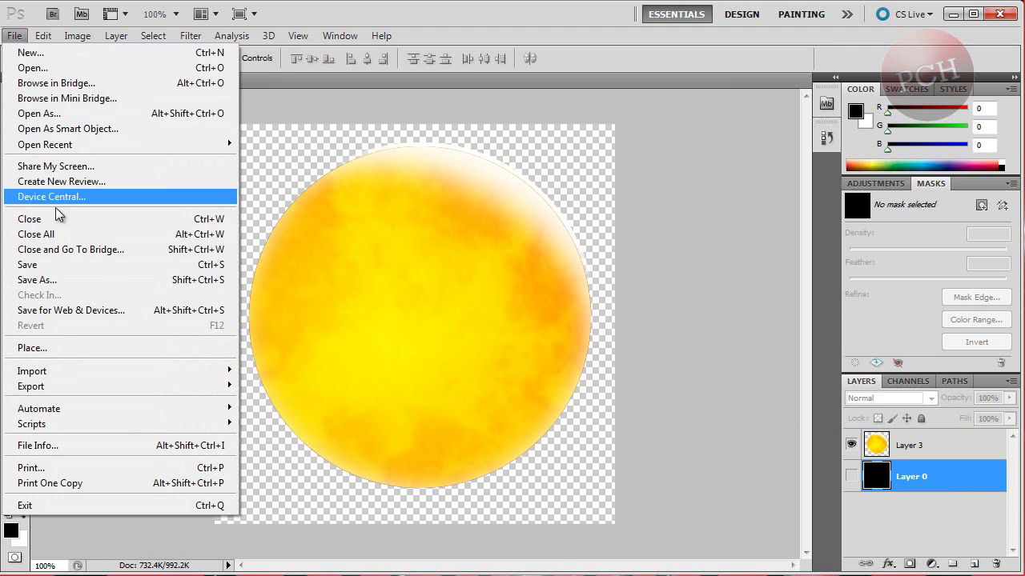
Save the planet to the Desktop as 'orange and yellow plannet.png' in PNG format.
{"action": "left_click", "coordinate": [54, 275]}
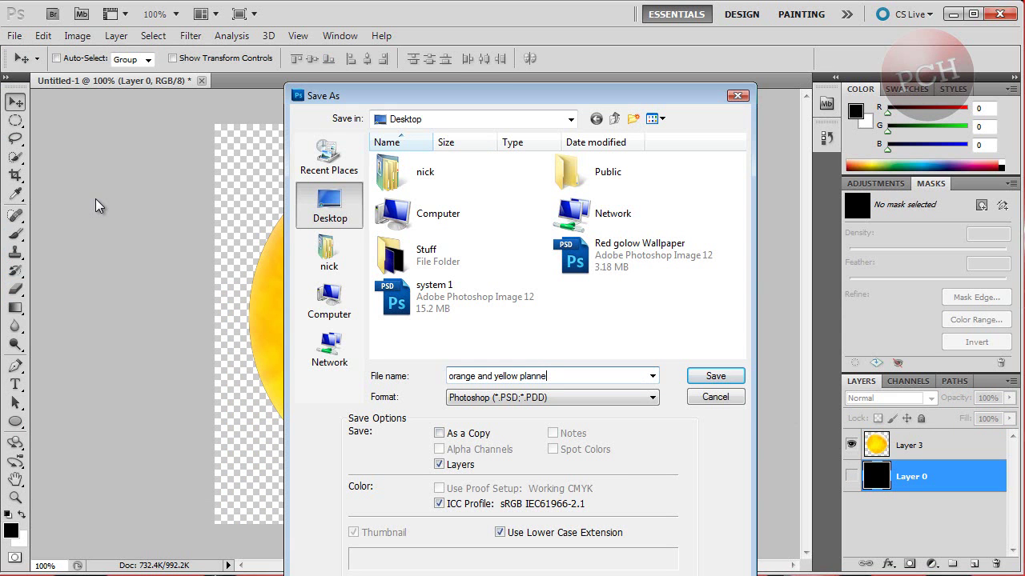
{"action": "left_click", "coordinate": [594, 401]}
{"action": "left_click", "coordinate": [430, 95]}
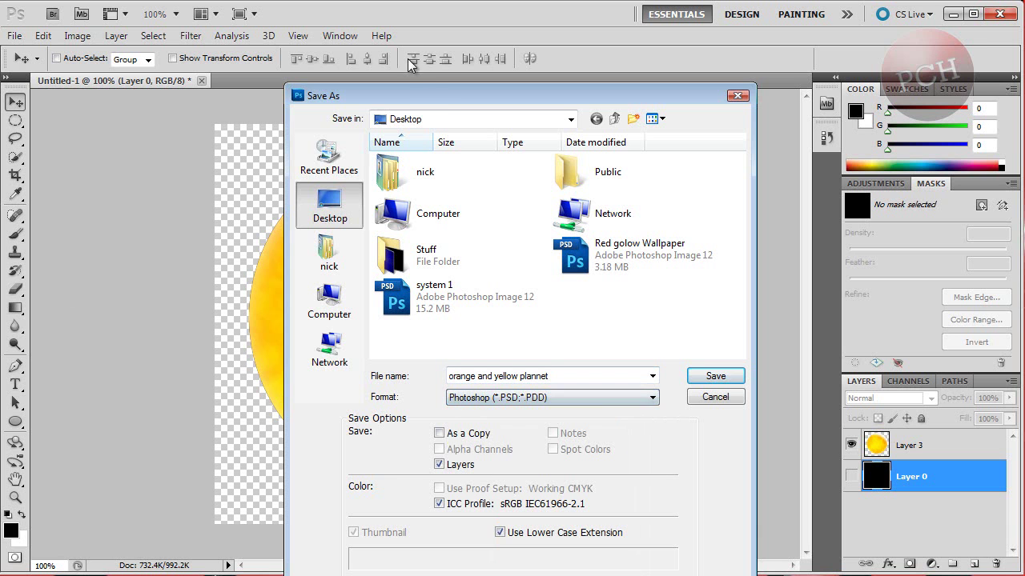
{"action": "left_click_drag", "start_coordinate": [406, 81], "coordinate": [376, 1]}
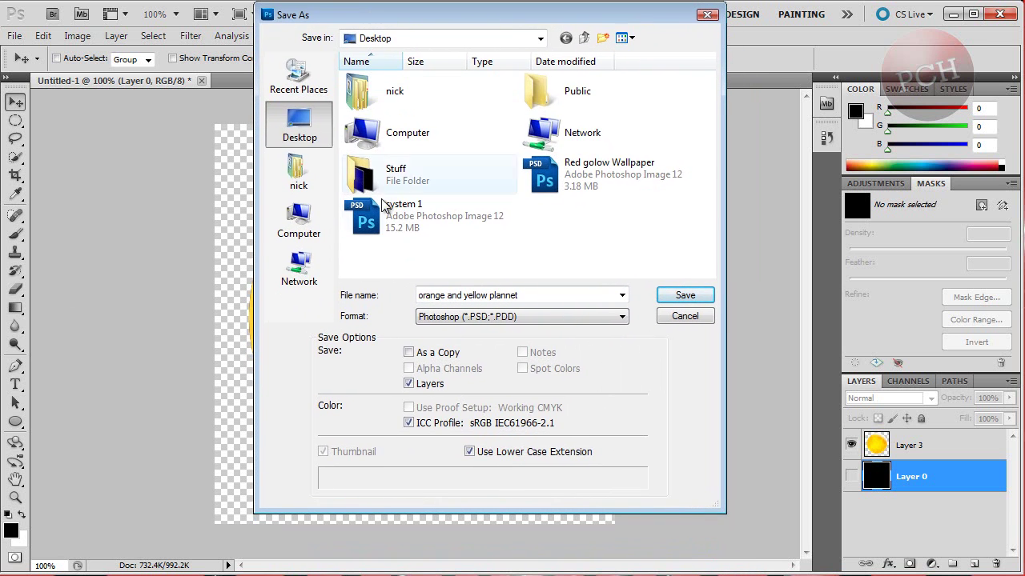
{"action": "left_click", "coordinate": [448, 318]}
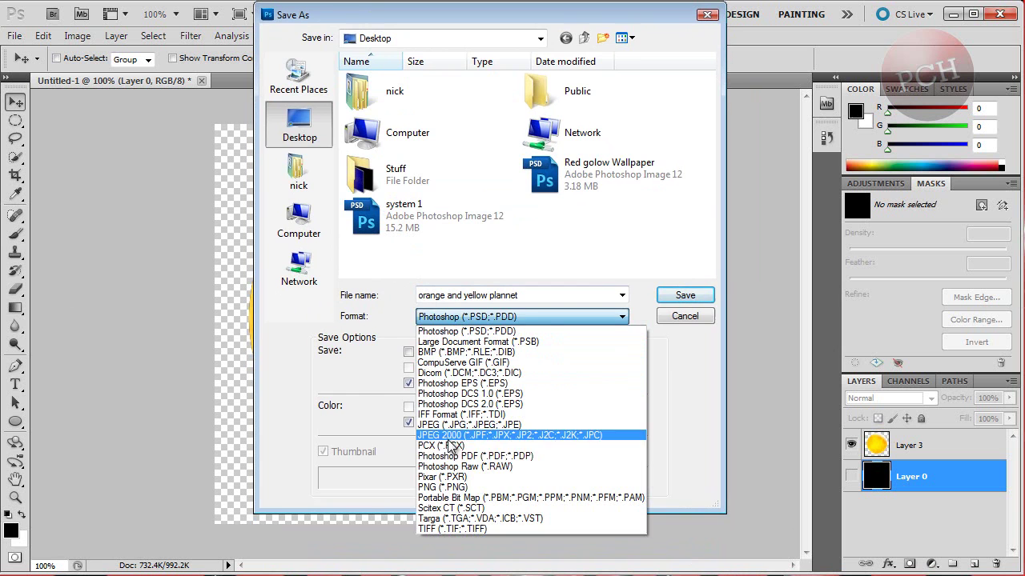
{"action": "left_click", "coordinate": [467, 488]}
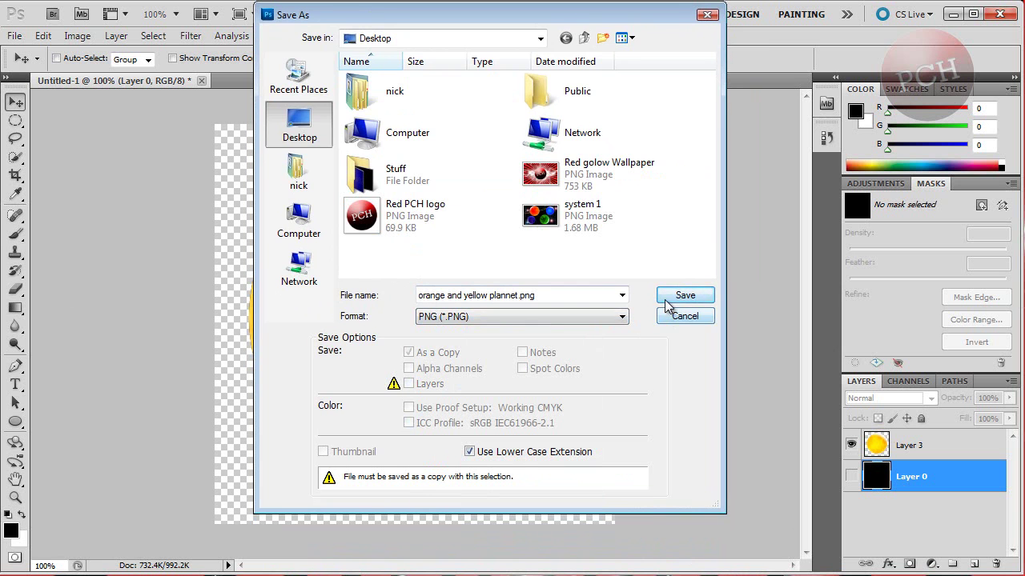
{"action": "left_click", "coordinate": [672, 297]}
{"action": "left_click", "coordinate": [578, 211]}
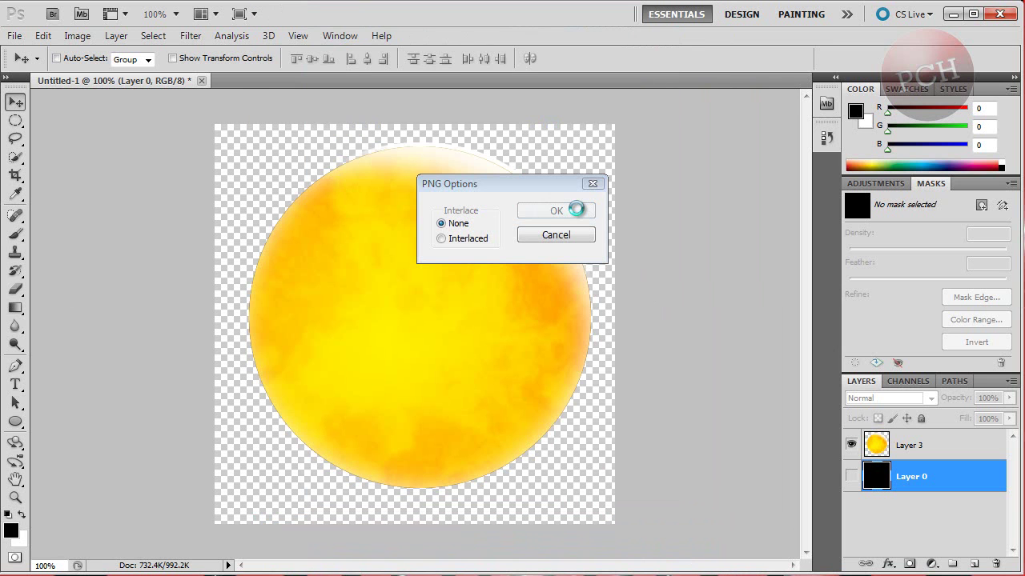
{"action": "left_click", "coordinate": [953, 14]}
Preview the saved planet PNG in Photo Gallery, close it, and drag system 1 into Photoshop.
{"action": "double_click", "coordinate": [32, 294]}
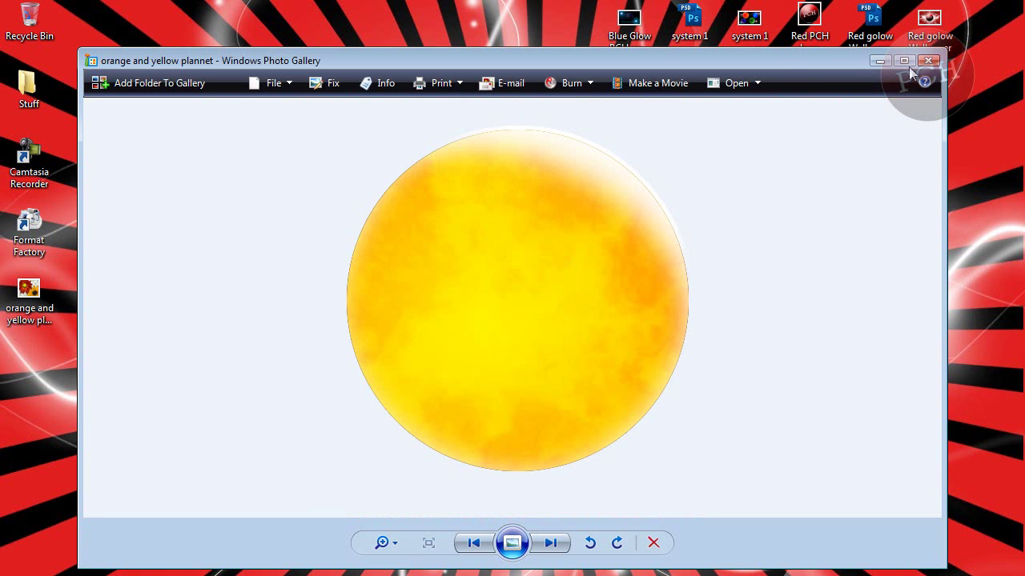
{"action": "left_click", "coordinate": [928, 60]}
{"action": "left_click_drag", "start_coordinate": [731, 24], "coordinate": [313, 317]}
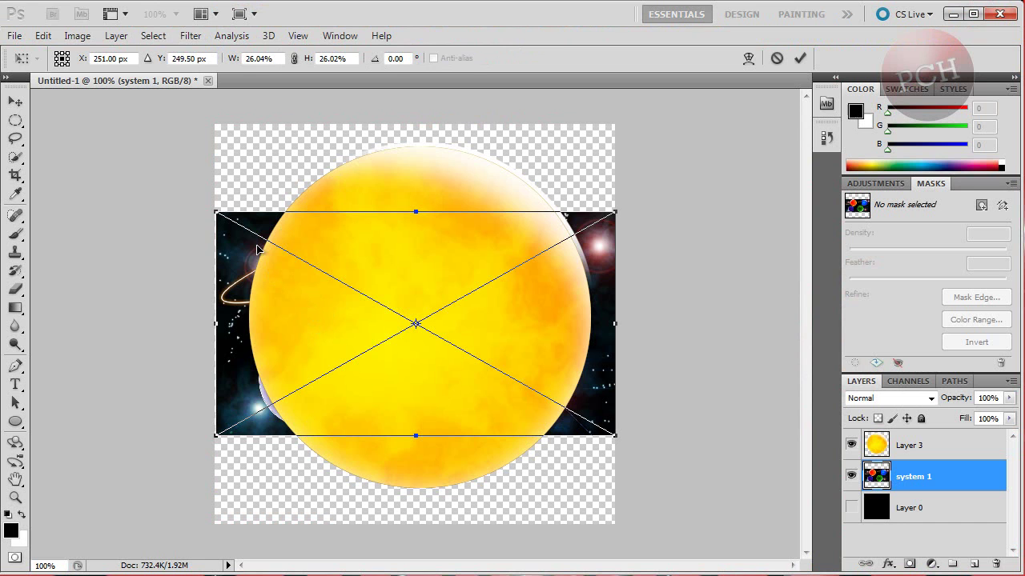
Cancel placing system 1 and close the planet document without saving.
{"action": "key", "text": "Escape"}
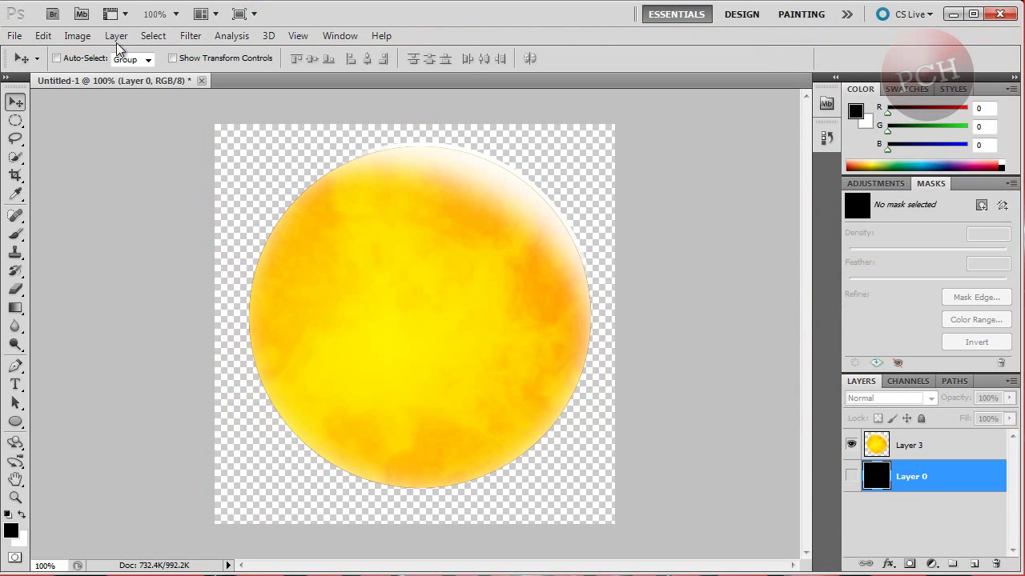
{"action": "left_click", "coordinate": [201, 81]}
{"action": "left_click", "coordinate": [522, 244]}
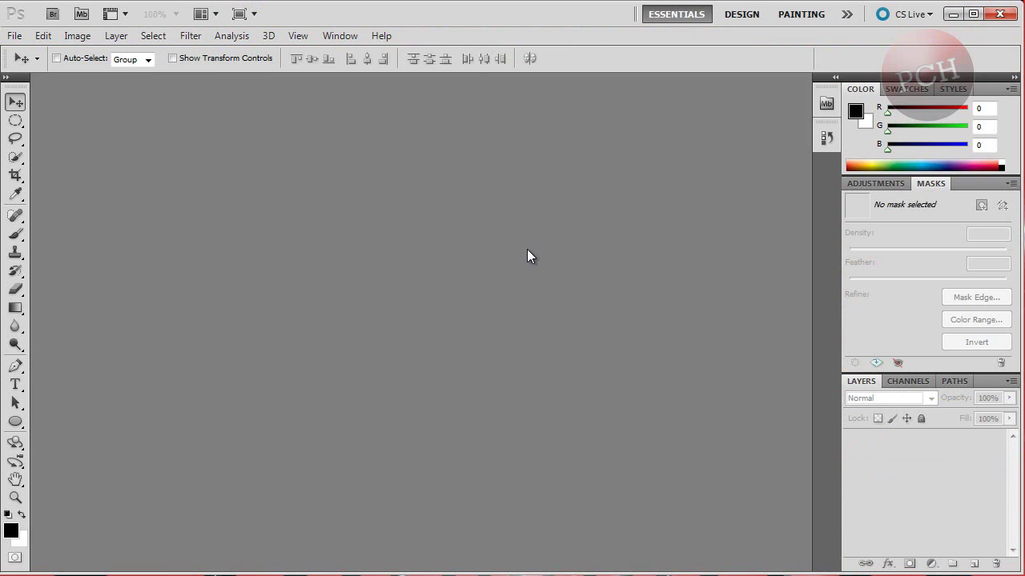
Drag system 1.png from the desktop into Photoshop to open it as its own document.
{"action": "left_click", "coordinate": [953, 14]}
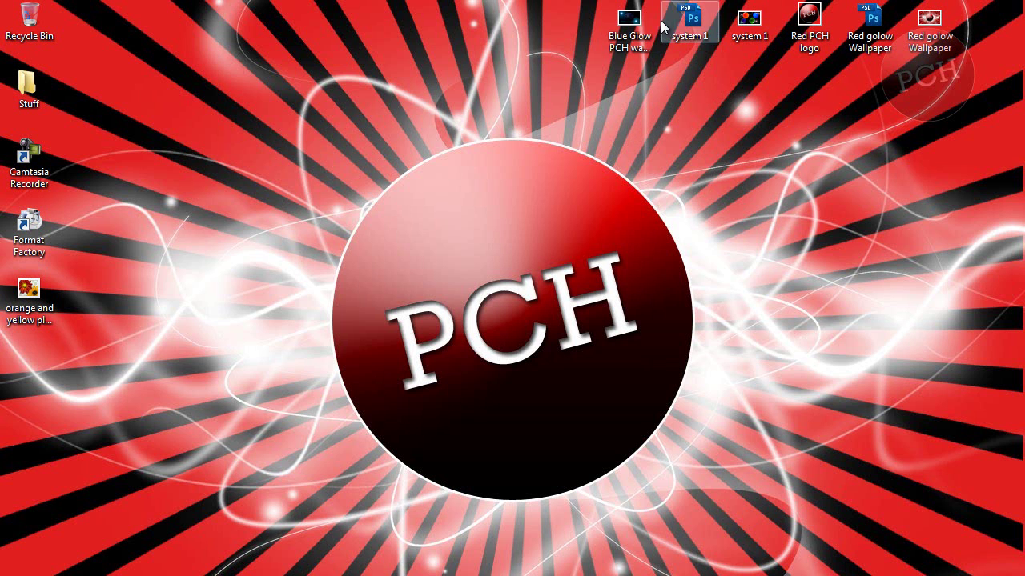
{"action": "left_click_drag", "start_coordinate": [749, 20], "coordinate": [488, 377]}
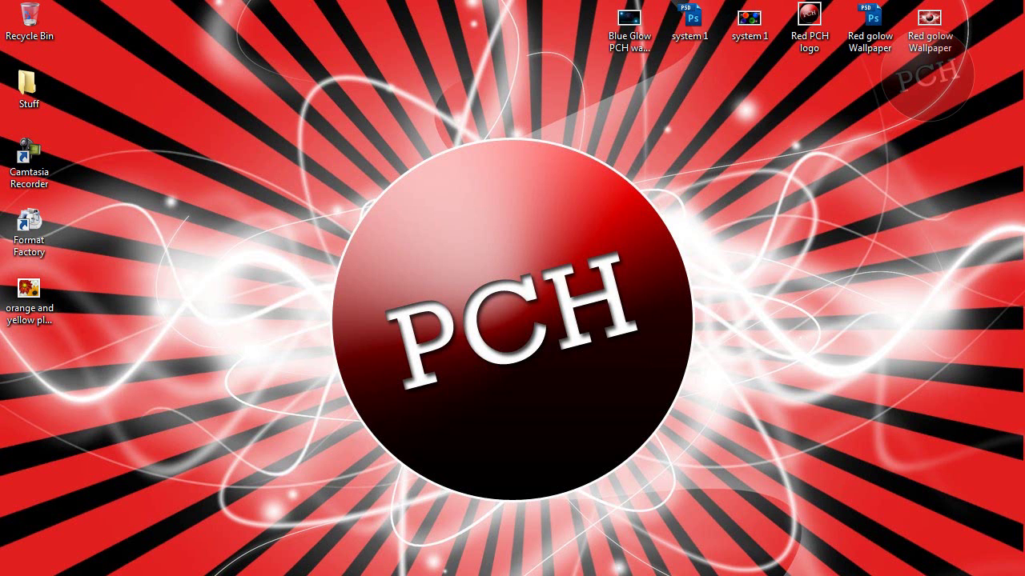
{"action": "left_click_drag", "start_coordinate": [449, 572], "coordinate": [445, 230]}
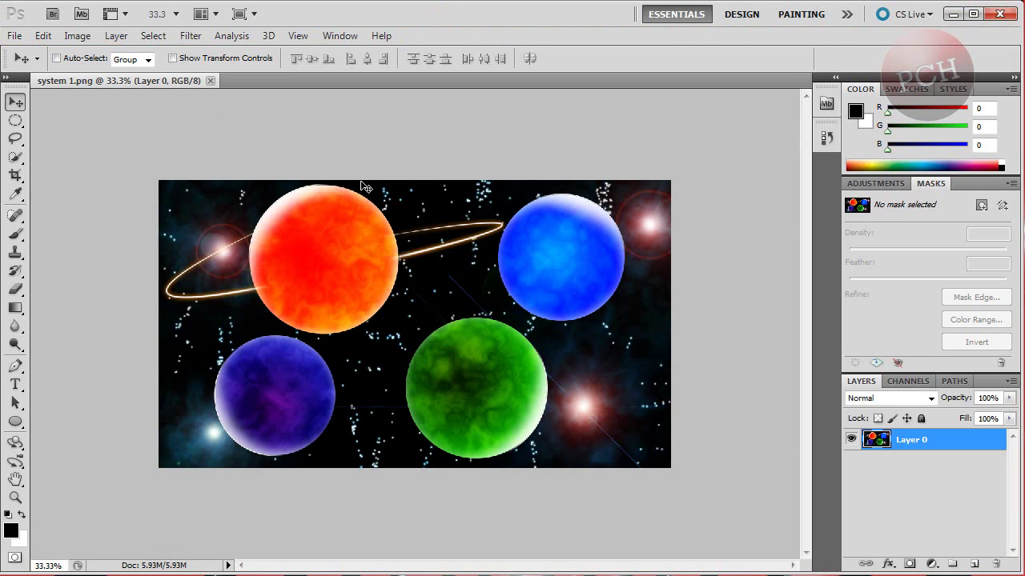
Open the saved 'orange and yellow plannet' PNG via File > Open.
{"action": "left_click", "coordinate": [14, 35]}
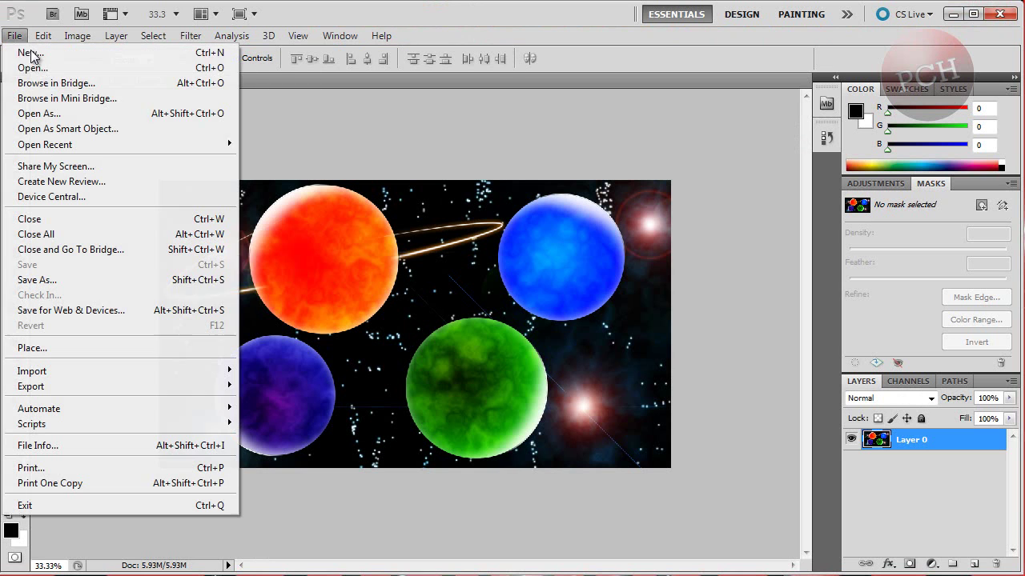
{"action": "left_click", "coordinate": [18, 33]}
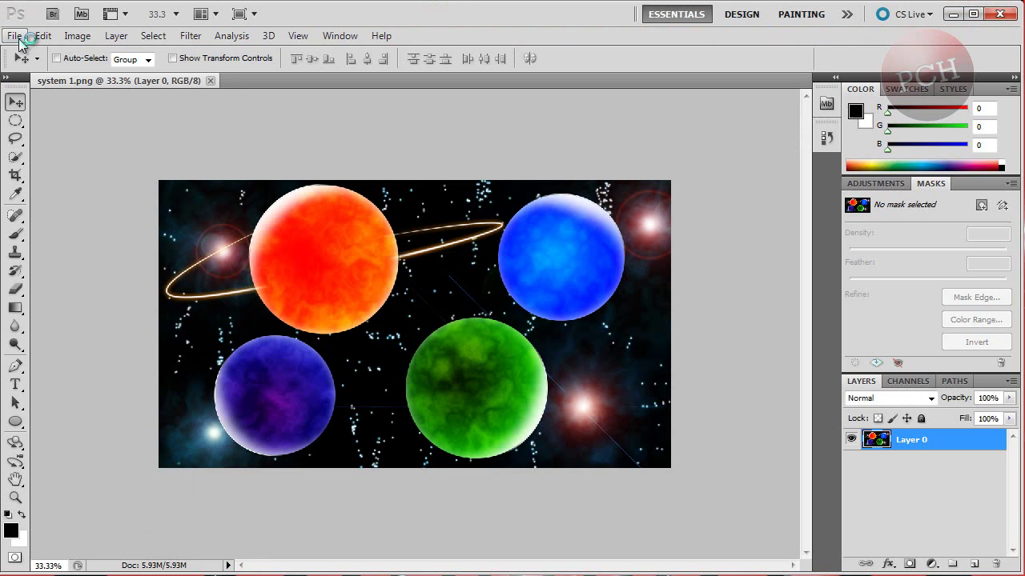
{"action": "left_click", "coordinate": [18, 36]}
{"action": "left_click", "coordinate": [28, 68]}
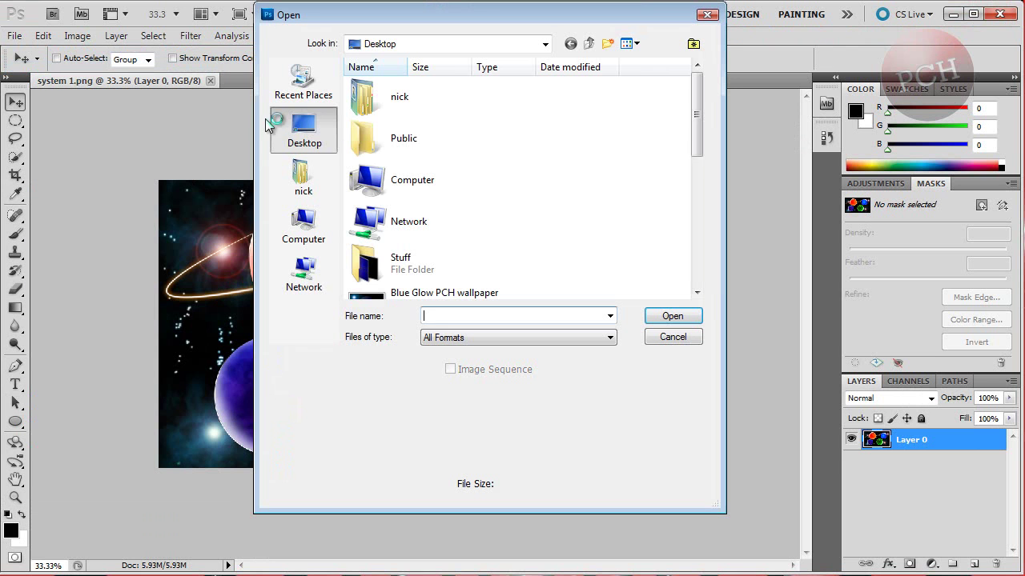
{"action": "scroll", "coordinate": [533, 178], "scroll_direction": "down", "scroll_amount": 5}
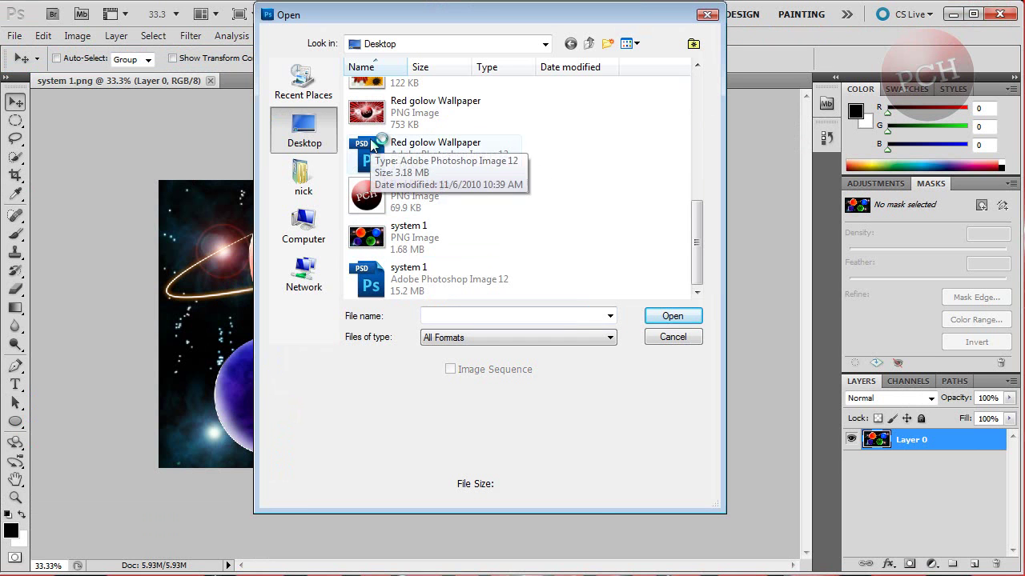
{"action": "scroll", "coordinate": [400, 176], "scroll_direction": "up", "scroll_amount": 1}
{"action": "double_click", "coordinate": [394, 172]}
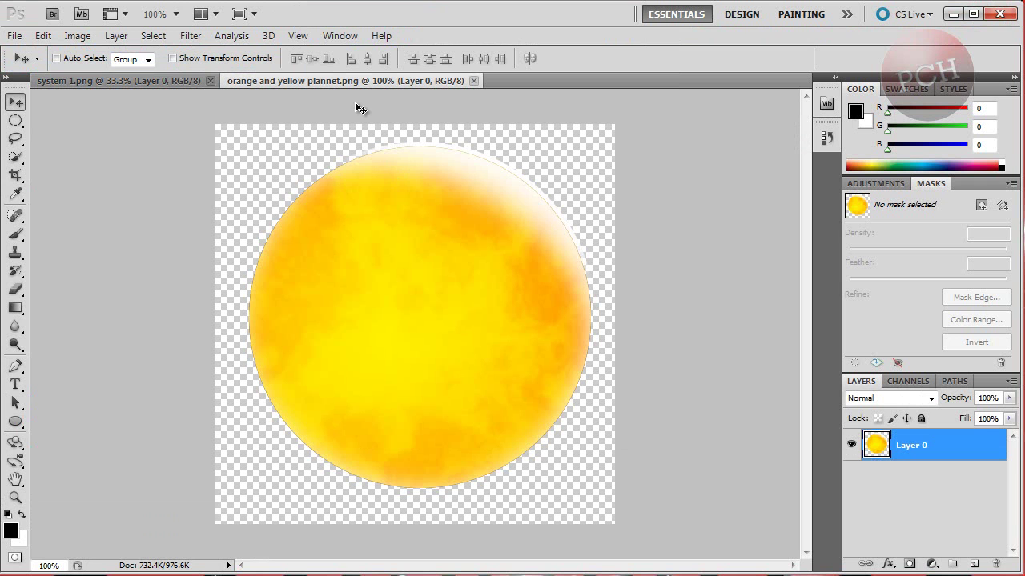
Copy the planet into system 1.png as Layer 1 and close the planet window.
{"action": "left_click_drag", "start_coordinate": [307, 85], "coordinate": [348, 133]}
{"action": "left_click_drag", "start_coordinate": [544, 252], "coordinate": [482, 296]}
{"action": "left_click", "coordinate": [660, 130]}
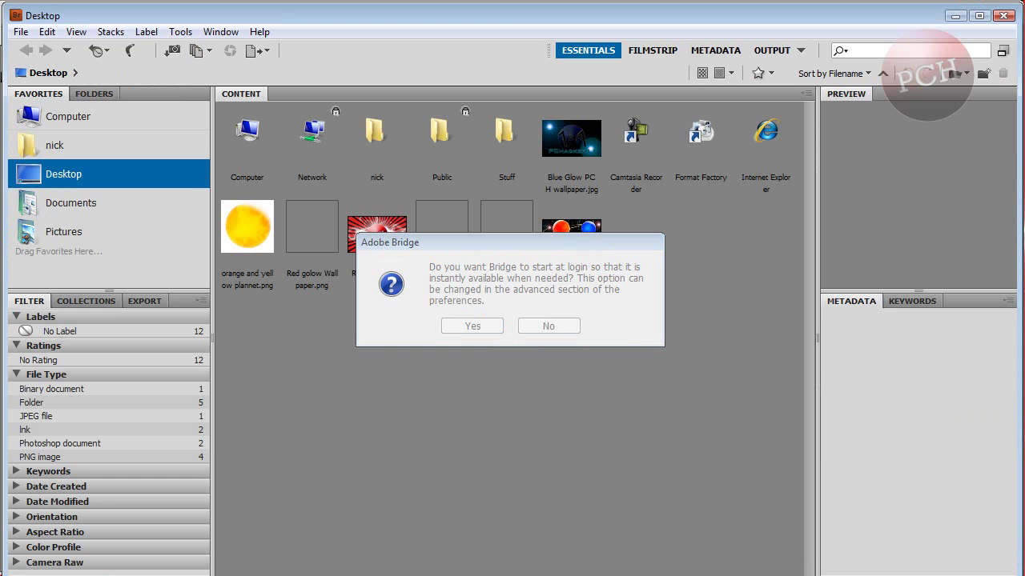
{"action": "right_click", "coordinate": [353, 575]}
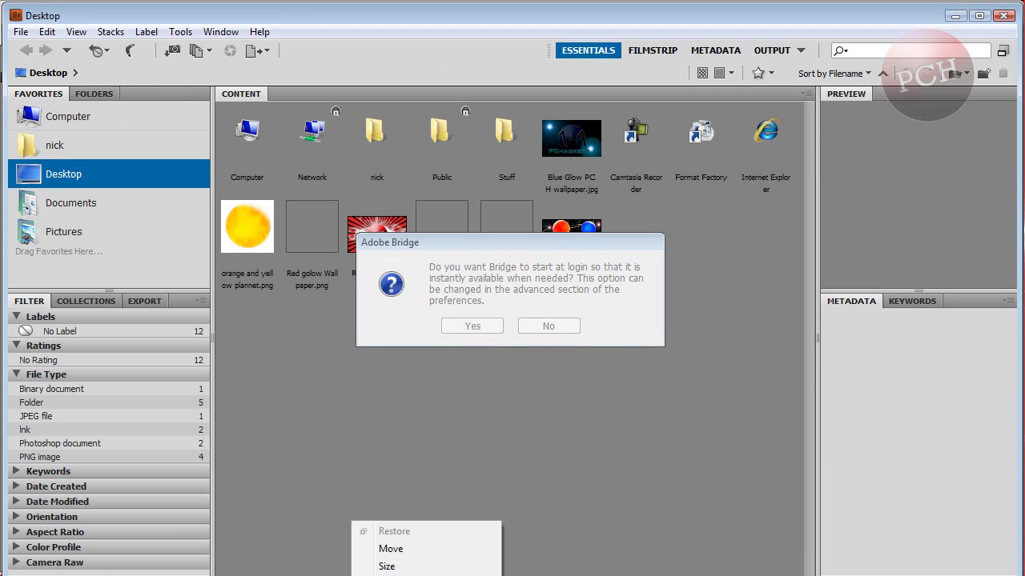
{"action": "key", "text": "c"}
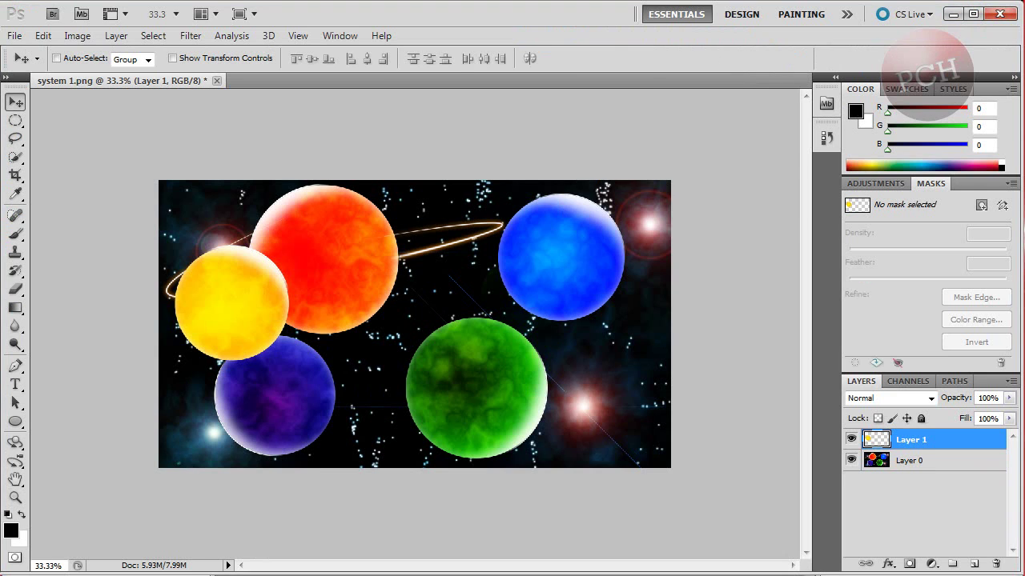
Position the yellow planet between the orange, blue and green planets, then close the scene.
{"action": "left_click_drag", "start_coordinate": [238, 344], "coordinate": [405, 343]}
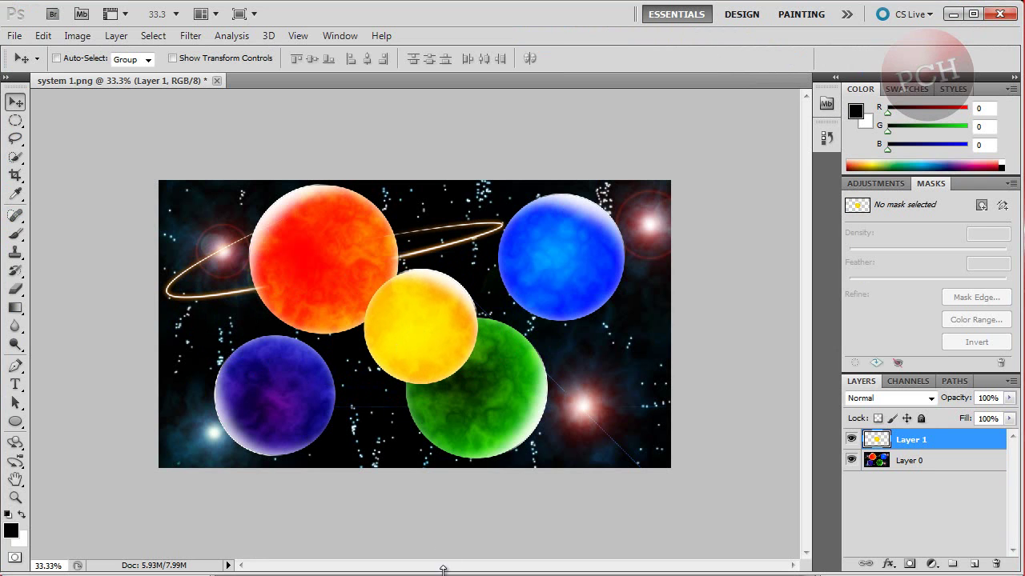
{"action": "left_click_drag", "start_coordinate": [410, 315], "coordinate": [445, 291]}
{"action": "left_click", "coordinate": [218, 80]}
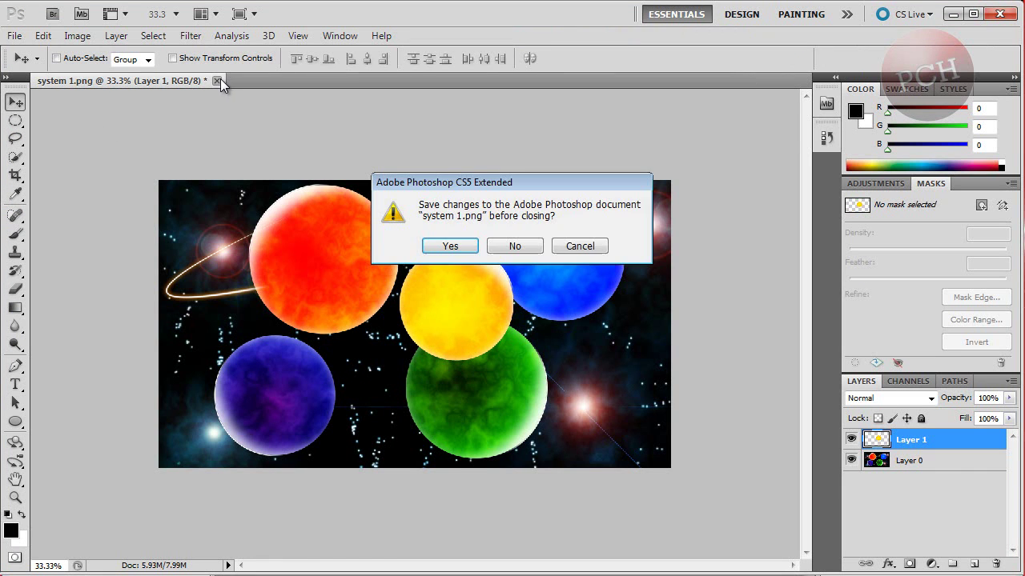